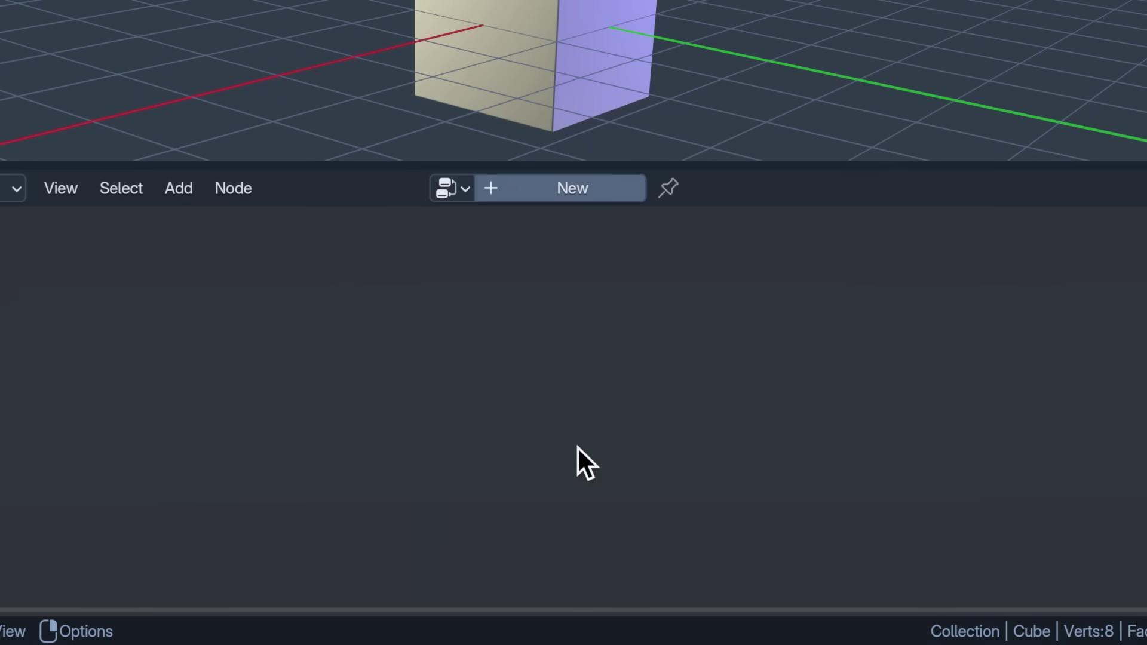
Step: Create a new Geometry Nodes tree on the cube and add two reroute points to its geometry link
click(569, 199)
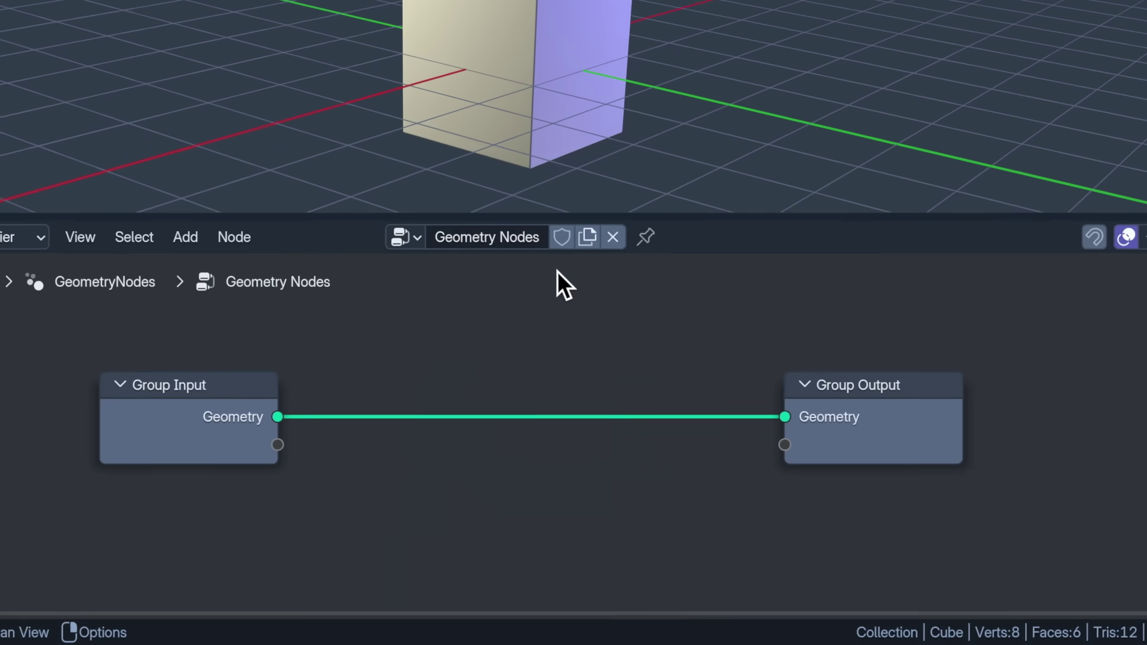
shift+right_drag(425, 461, 424, 460)
drag(678, 461, 569, 469)
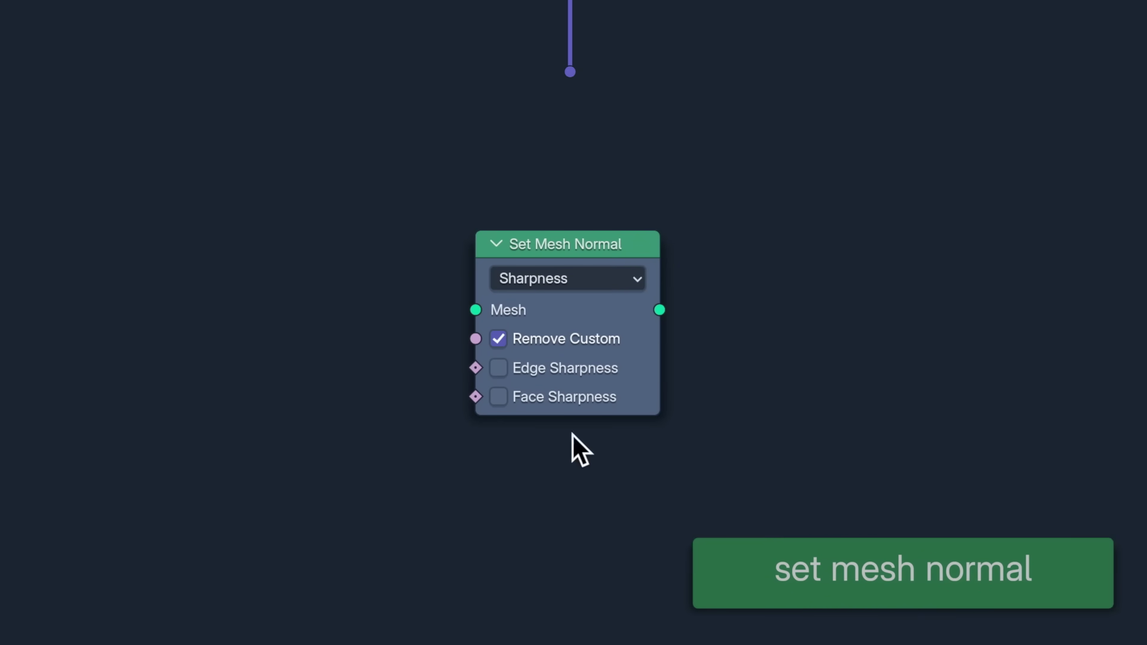
Step: Try Tangent Space on the Set Mesh Normal node, then settle on Free mode with the Face Corner domain
click(622, 285)
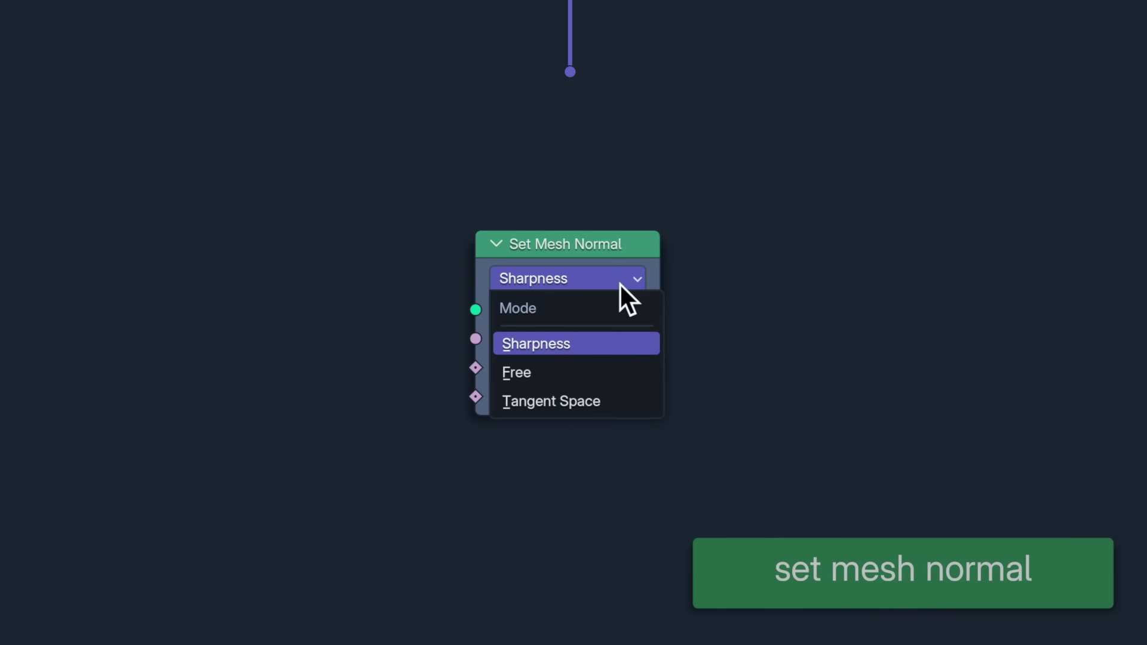
click(639, 397)
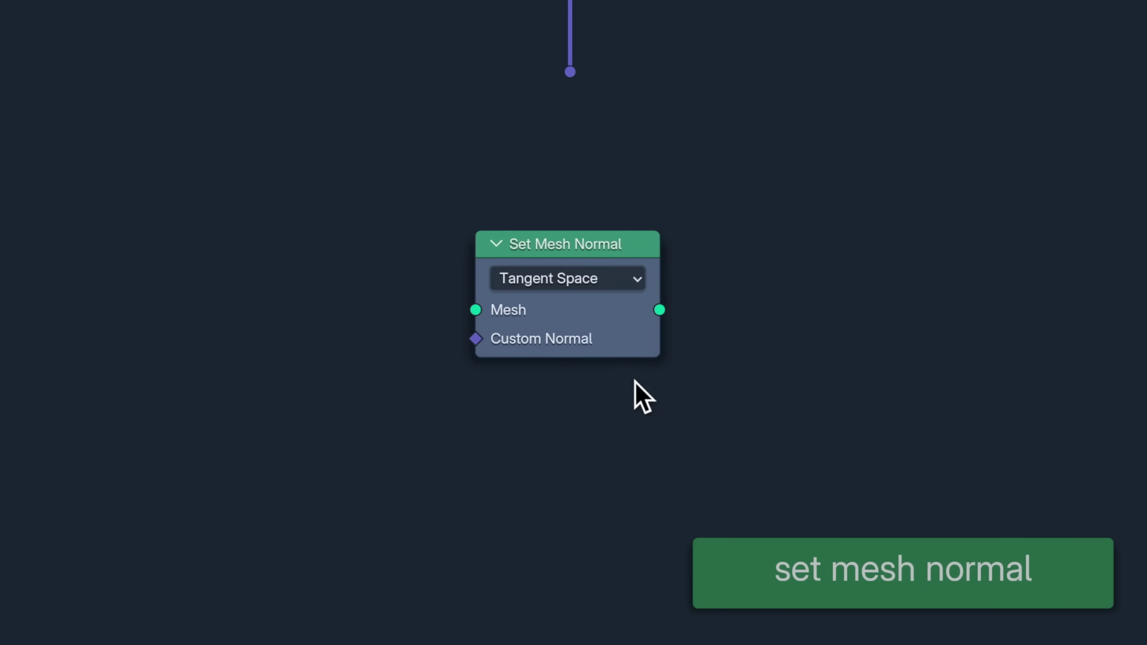
click(624, 282)
click(635, 371)
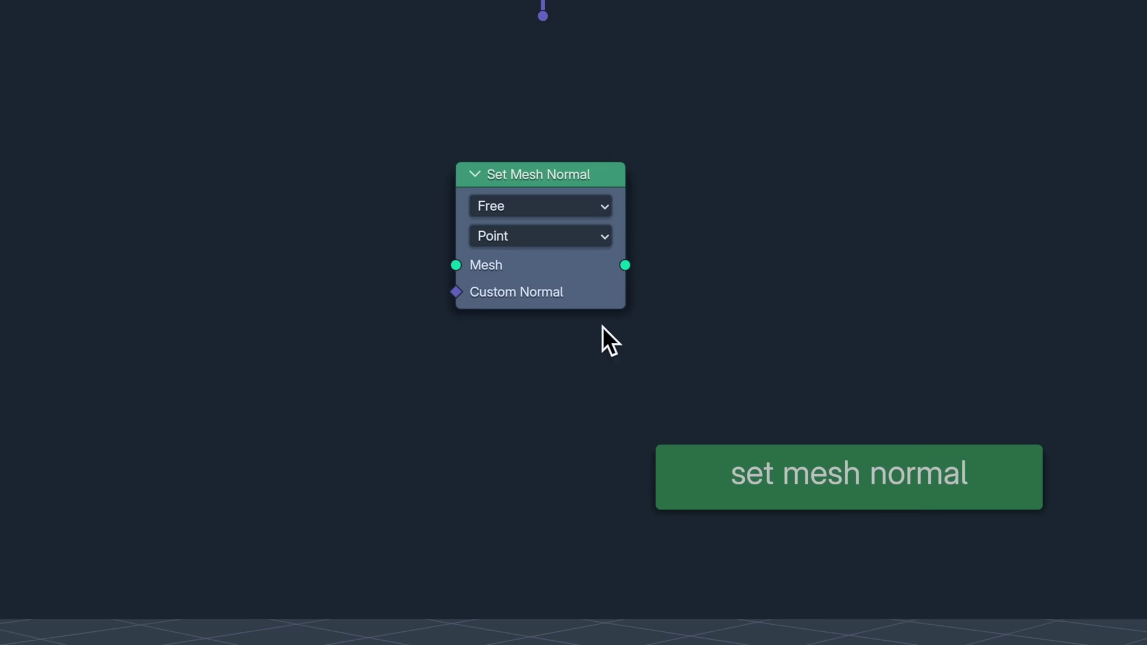
click(585, 236)
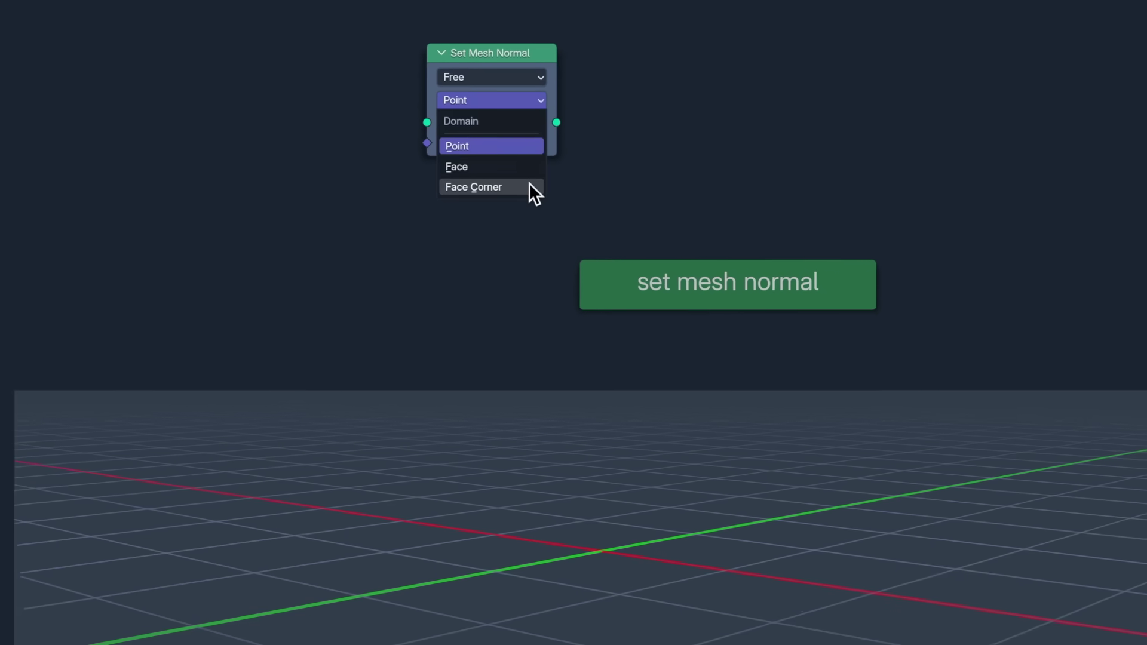
click(529, 185)
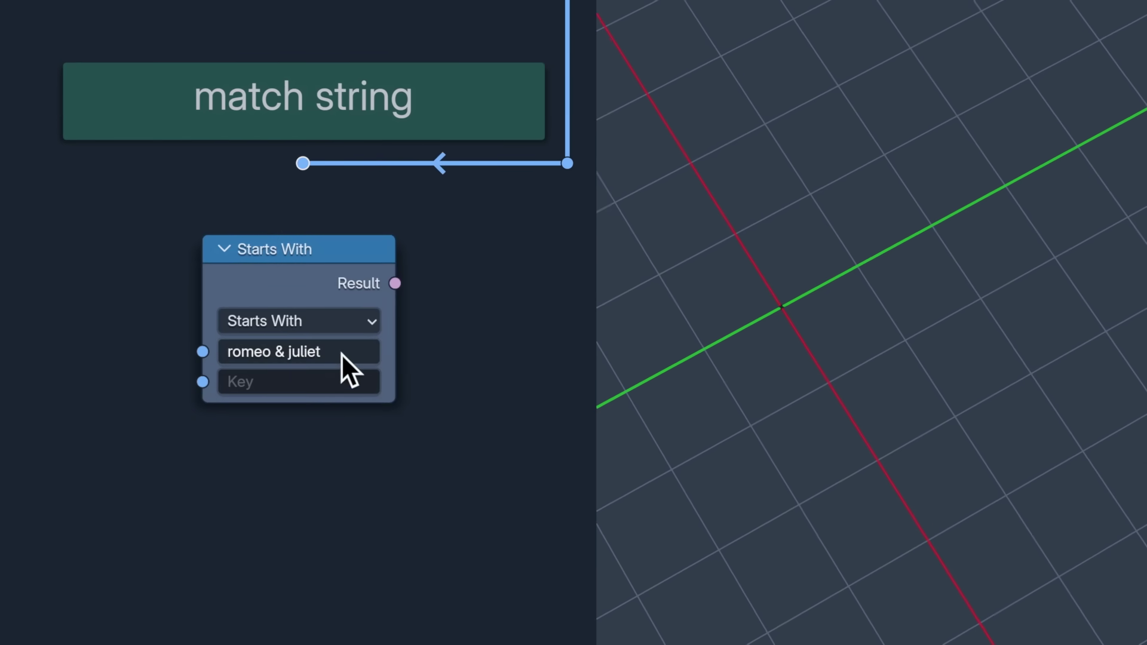
Step: Set the Key to 'romeo' and switch the string comparison from Contains to Ends With
click(340, 382)
text(romeo)
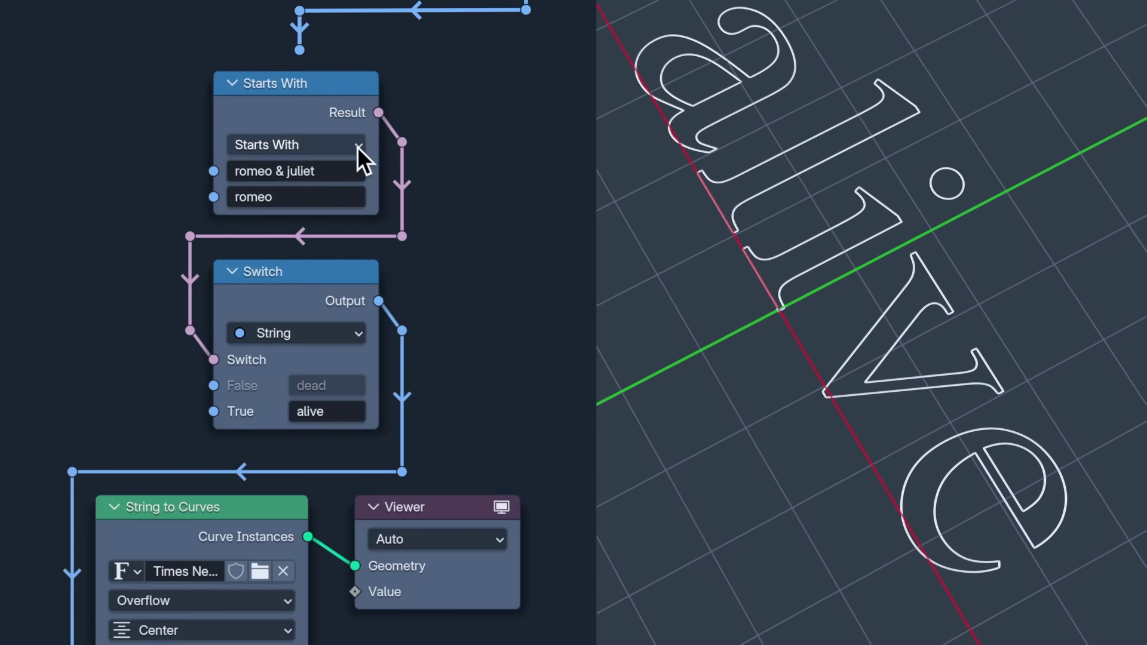
click(357, 146)
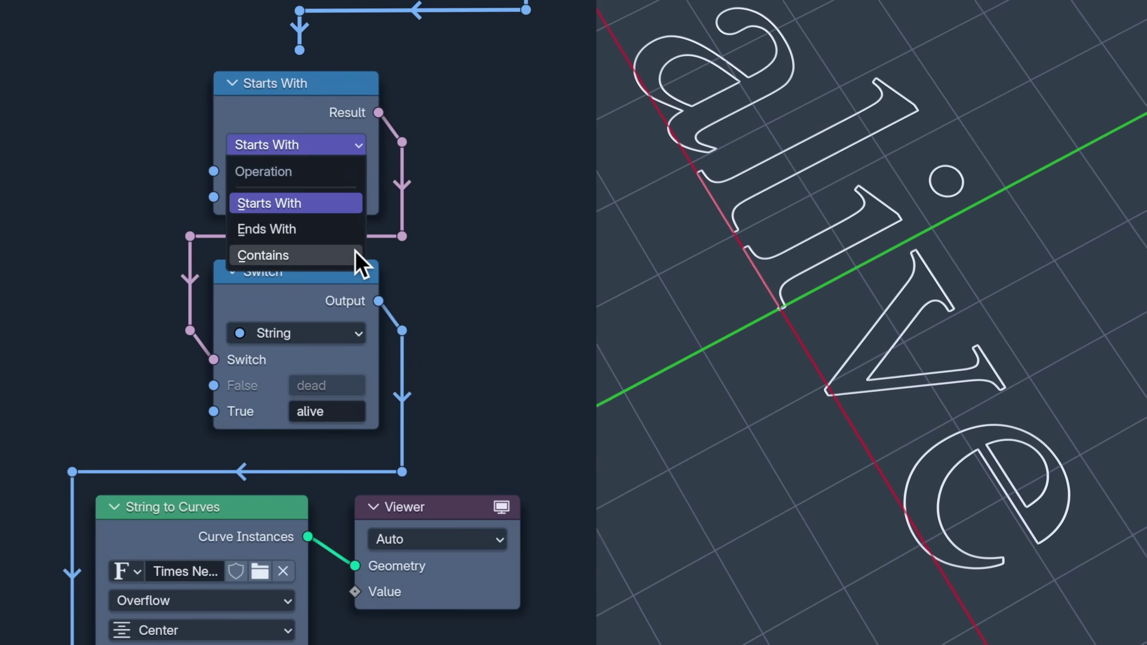
click(355, 255)
click(356, 145)
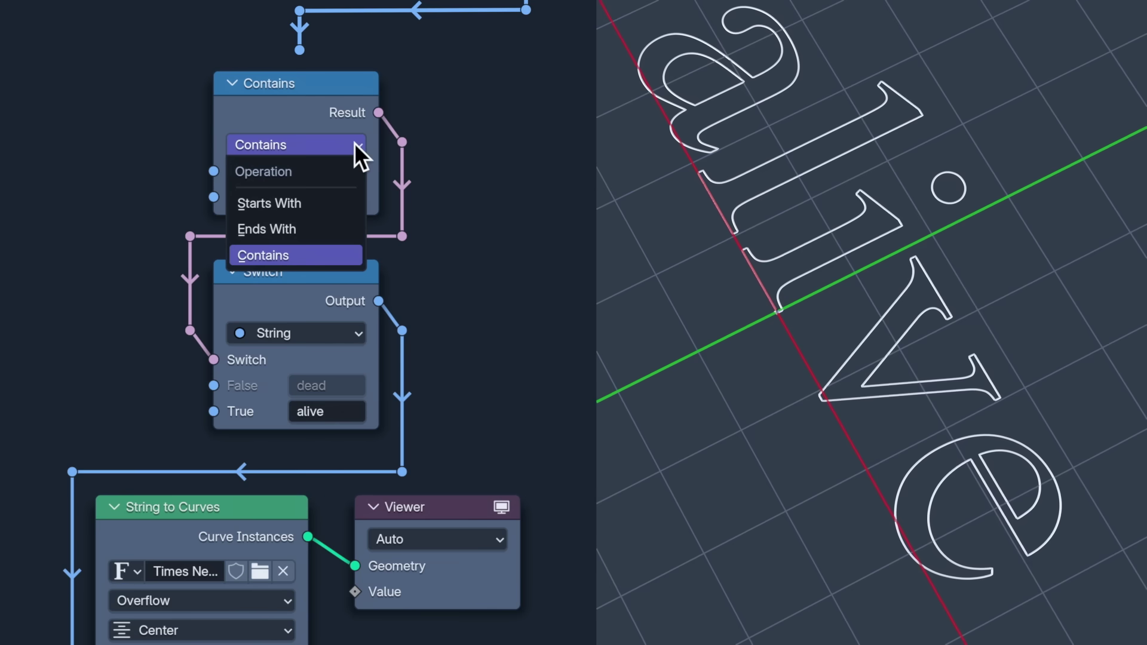
click(353, 229)
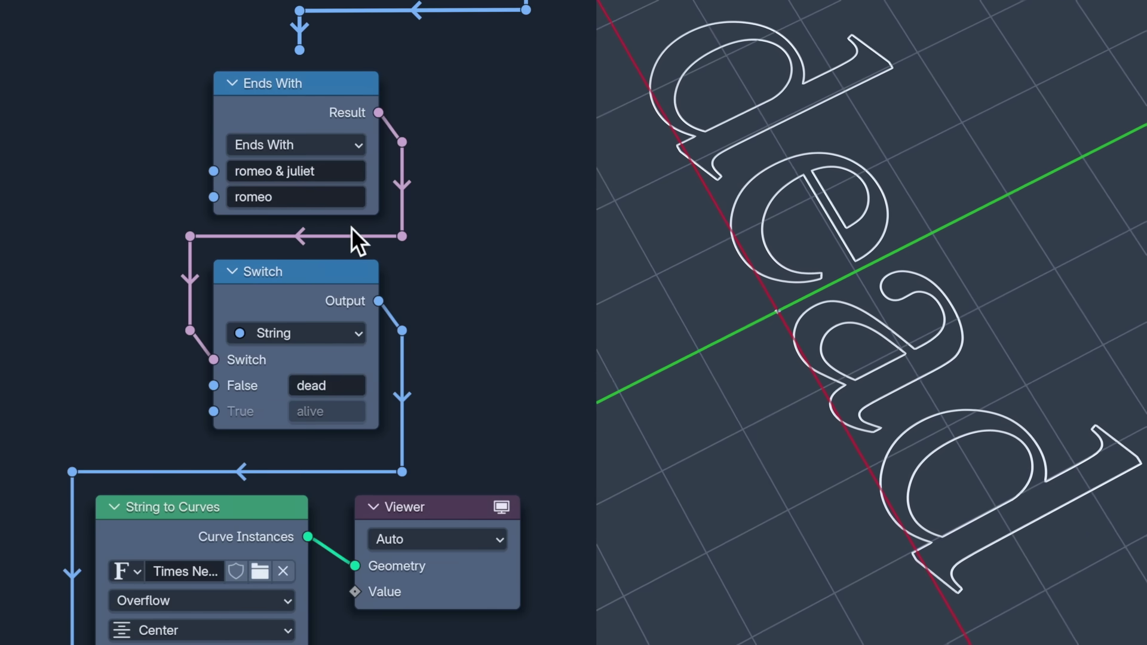
scroll(442, 299, down, 2)
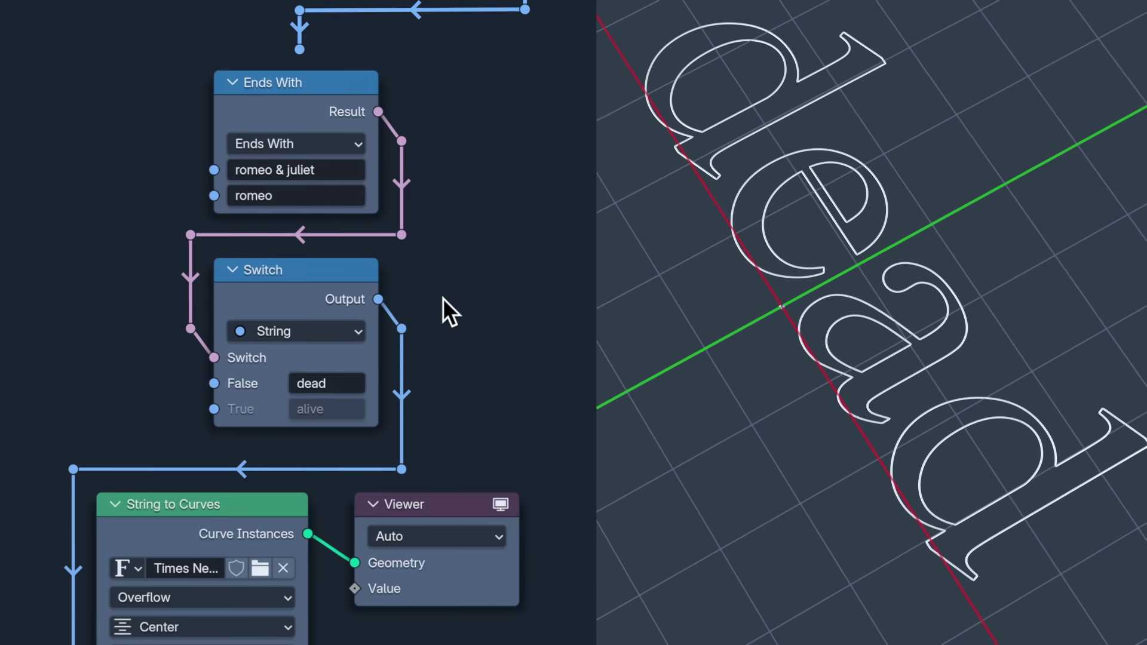
scroll(307, 517, down, 2)
mouse_move(307, 459)
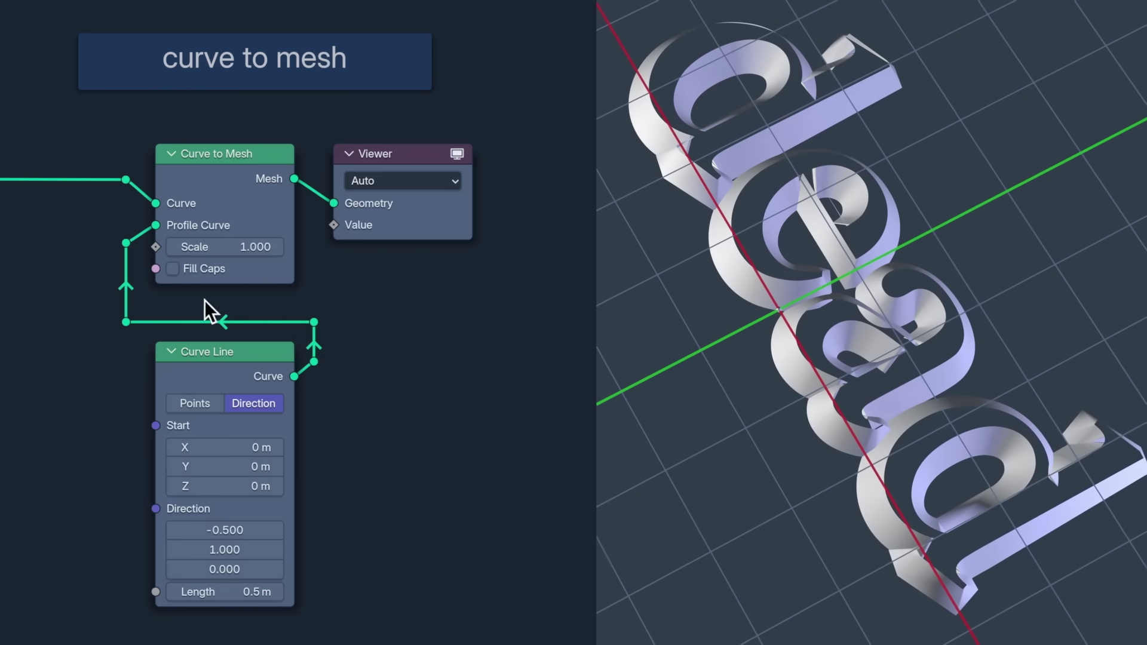
Step: Reduce the Curve to Mesh profile Scale to 0.300, then raise it back to 1.500
drag(170, 248, 128, 248)
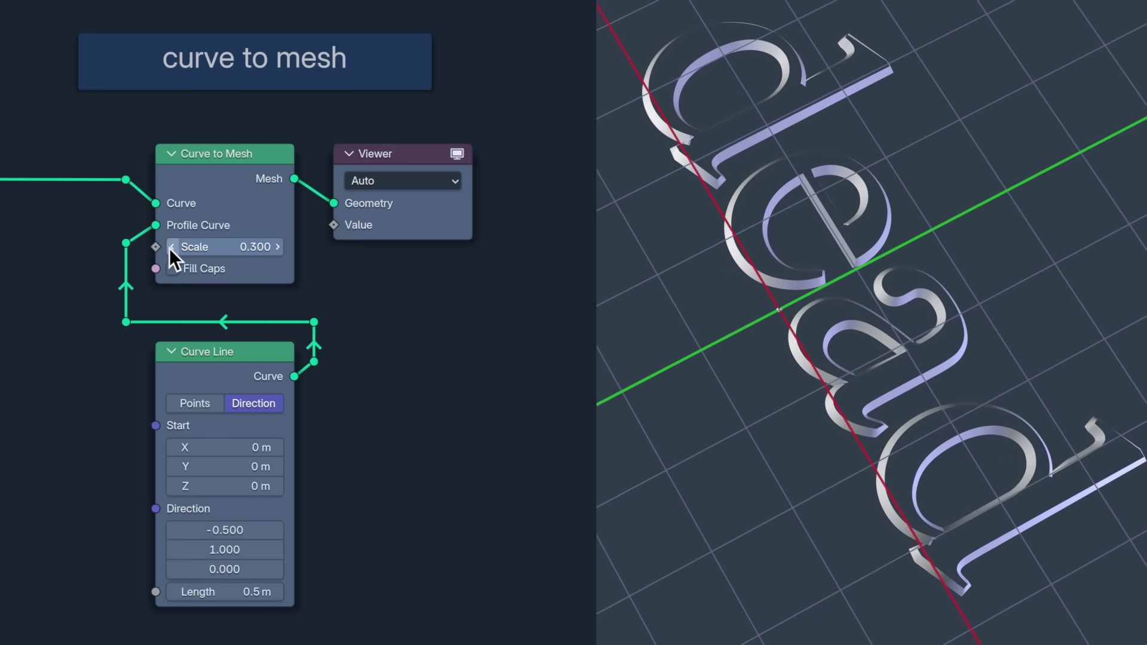
click(276, 247)
click(277, 247)
click(276, 247)
click(276, 247)
click(277, 247)
click(276, 246)
click(276, 247)
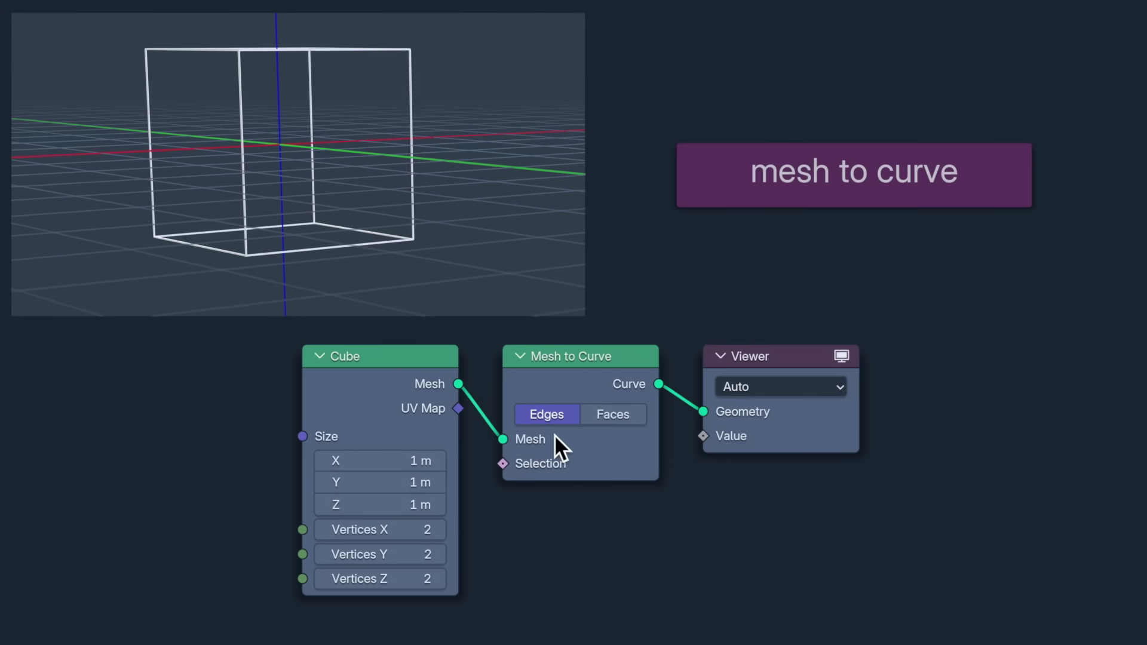
Step: Switch Mesh to Curve to Faces mode, giving 6 face-loop splines of 24 points
mouse_move(658, 385)
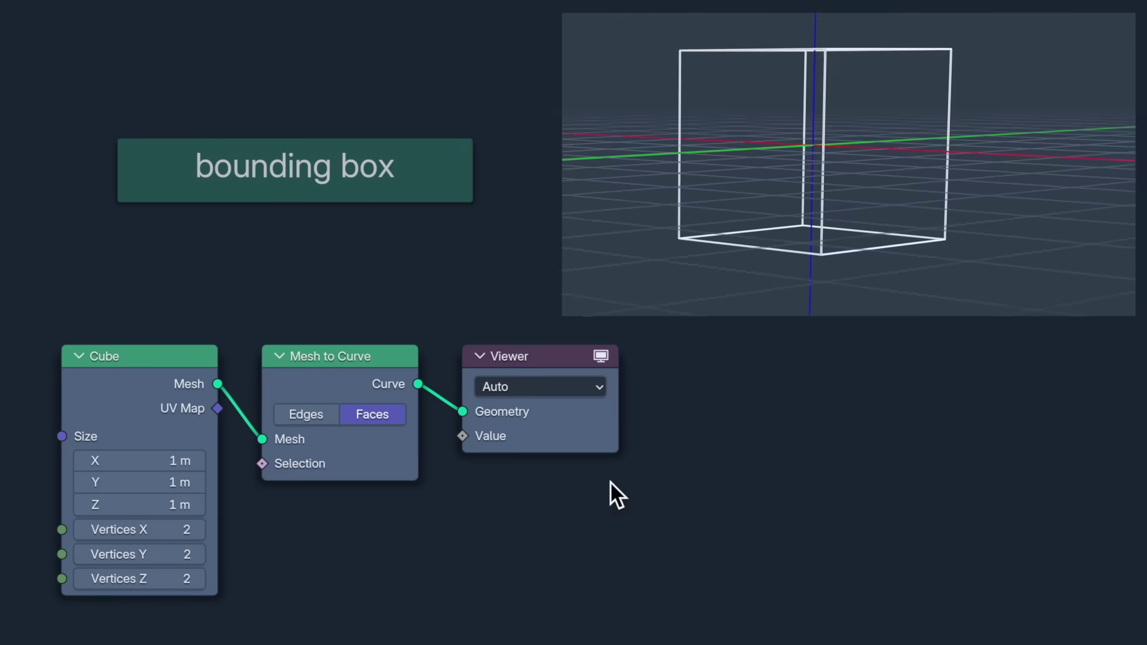
Step: Add a Bounding Box node after Mesh to Curve and toggle its Use Radius off and back on
click(600, 356)
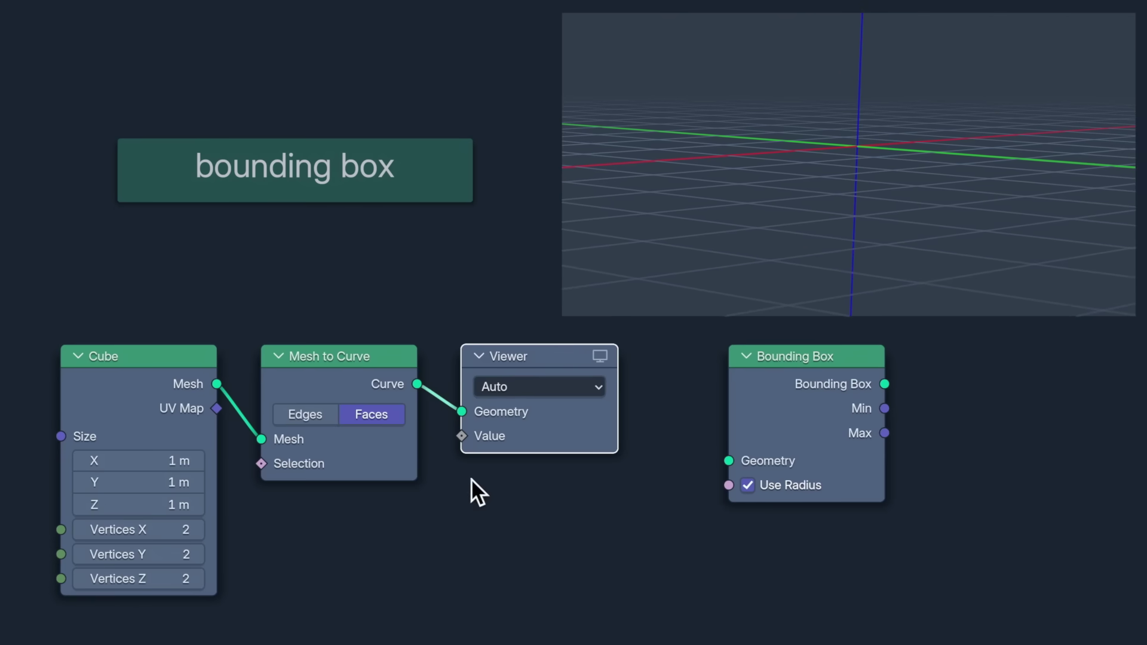
click(748, 485)
click(748, 485)
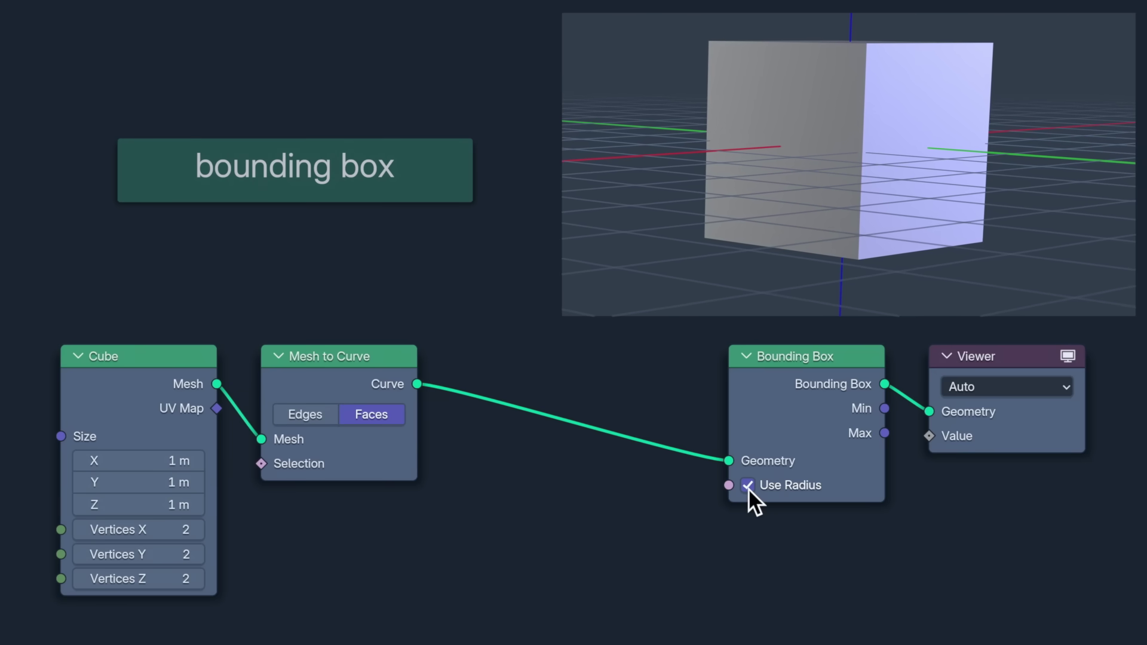
click(748, 486)
click(748, 485)
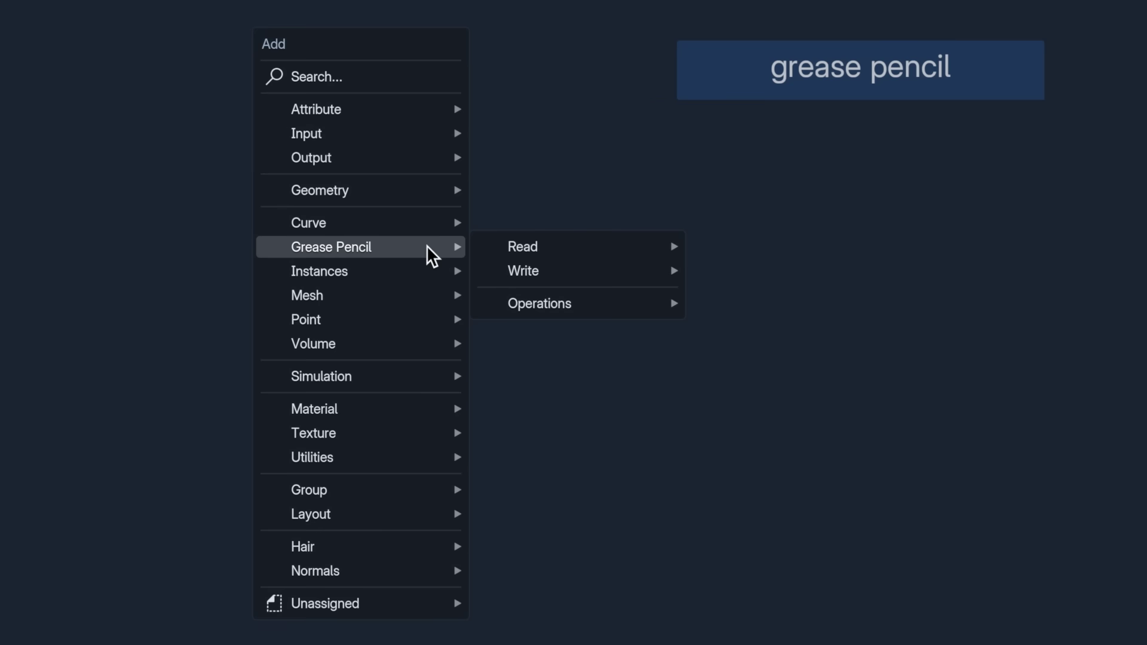
Step: Add a Set Grease Pencil Color node to the grease pencil tree
mouse_move(579, 268)
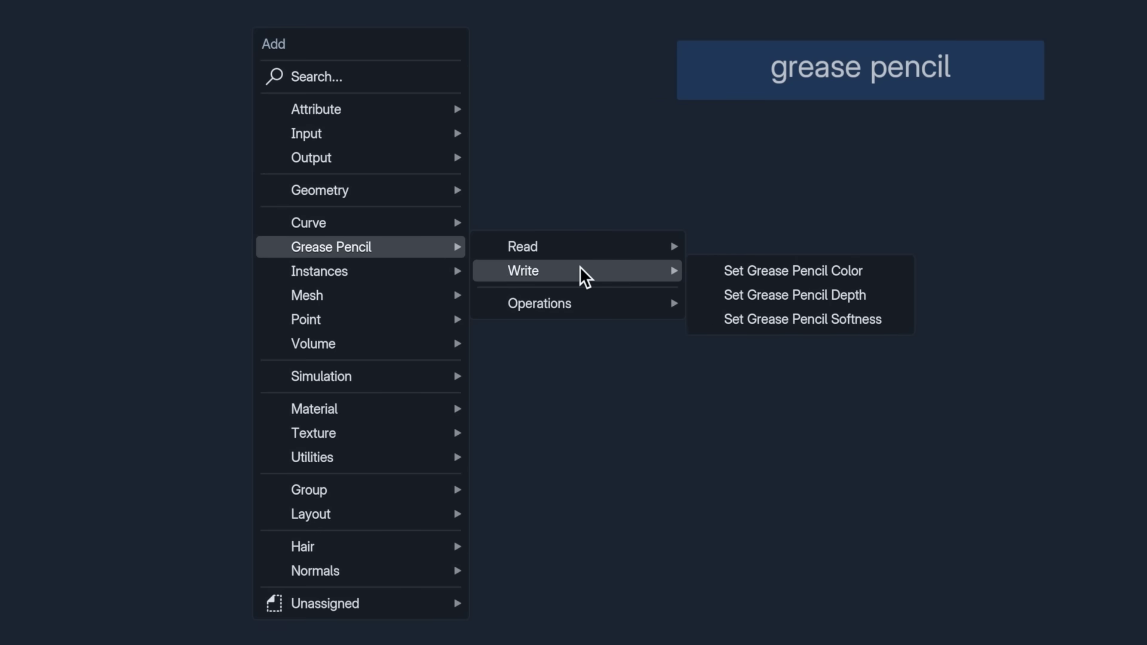
click(833, 277)
click(502, 289)
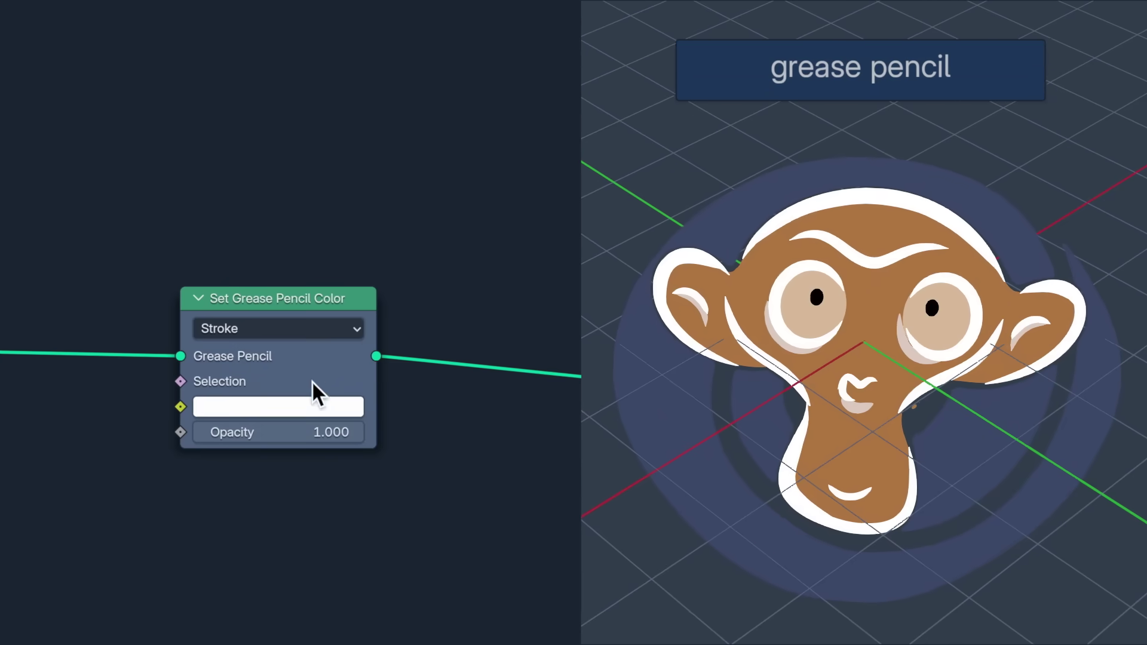
Step: Make the colour blue, apply it to the fill, and restrict it to the Background layer
click(321, 406)
click(330, 88)
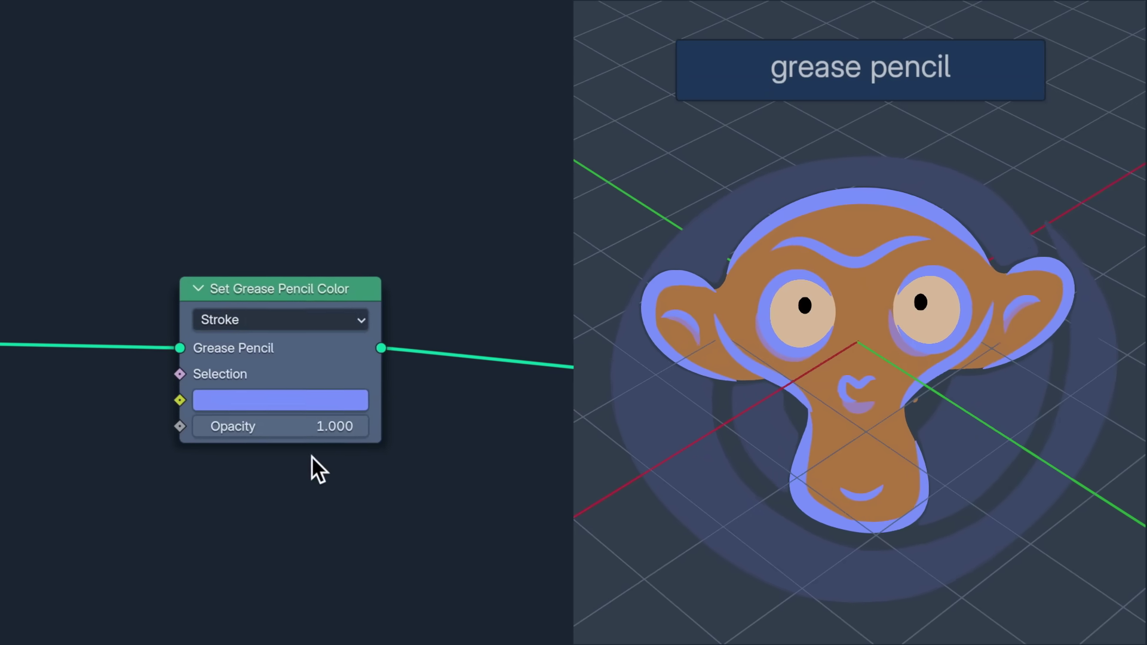
click(310, 304)
click(326, 368)
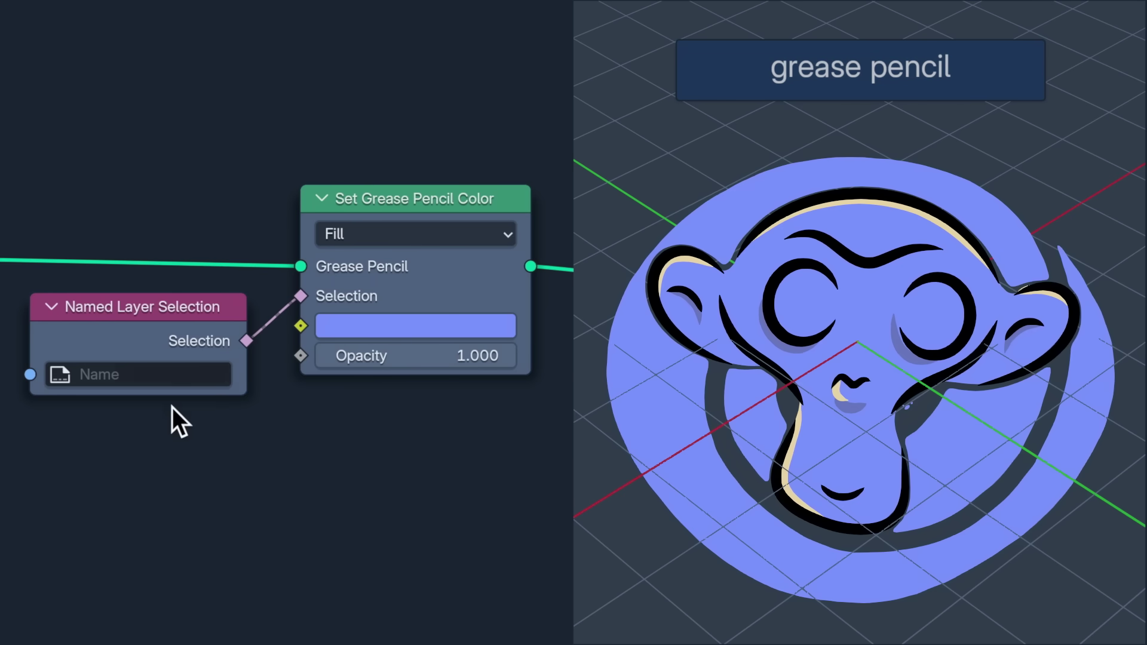
click(175, 376)
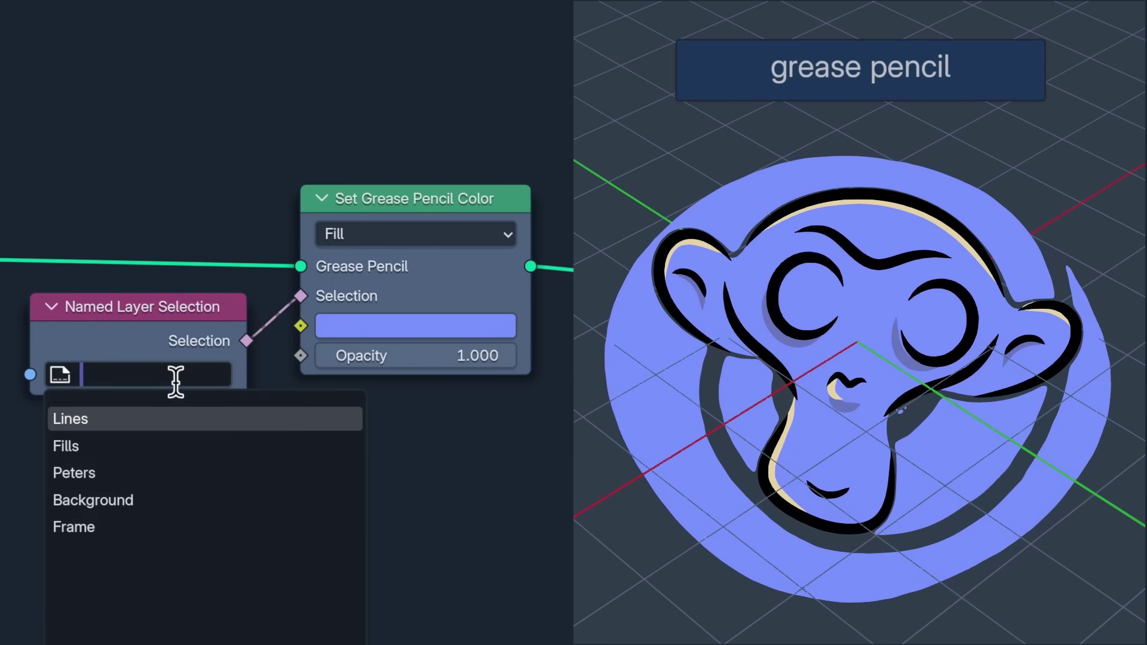
click(219, 499)
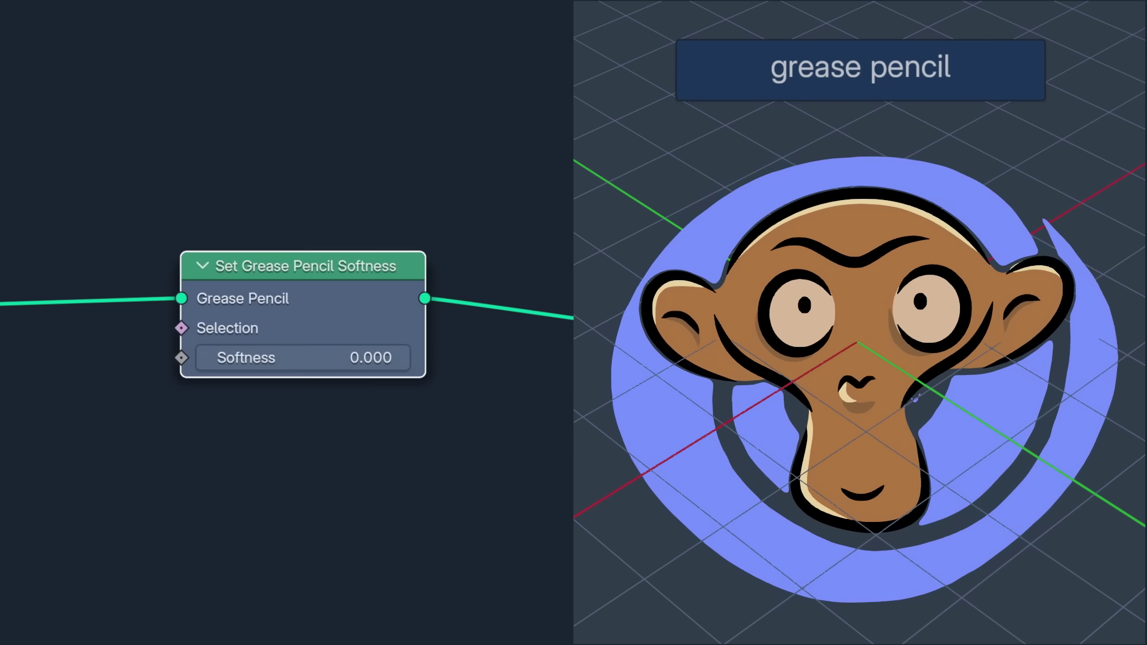
Step: Raise the Softness by four steps and set Set Grease Pencil Depth ordering to 3D Location
click(402, 358)
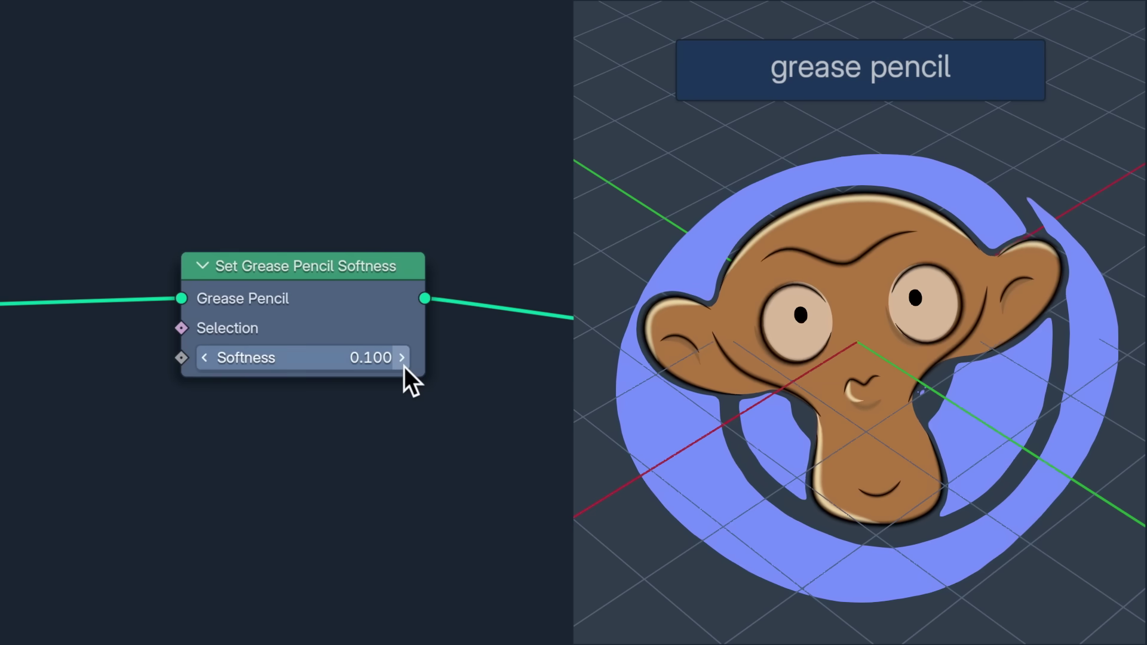
click(402, 358)
click(402, 358)
click(402, 359)
click(402, 359)
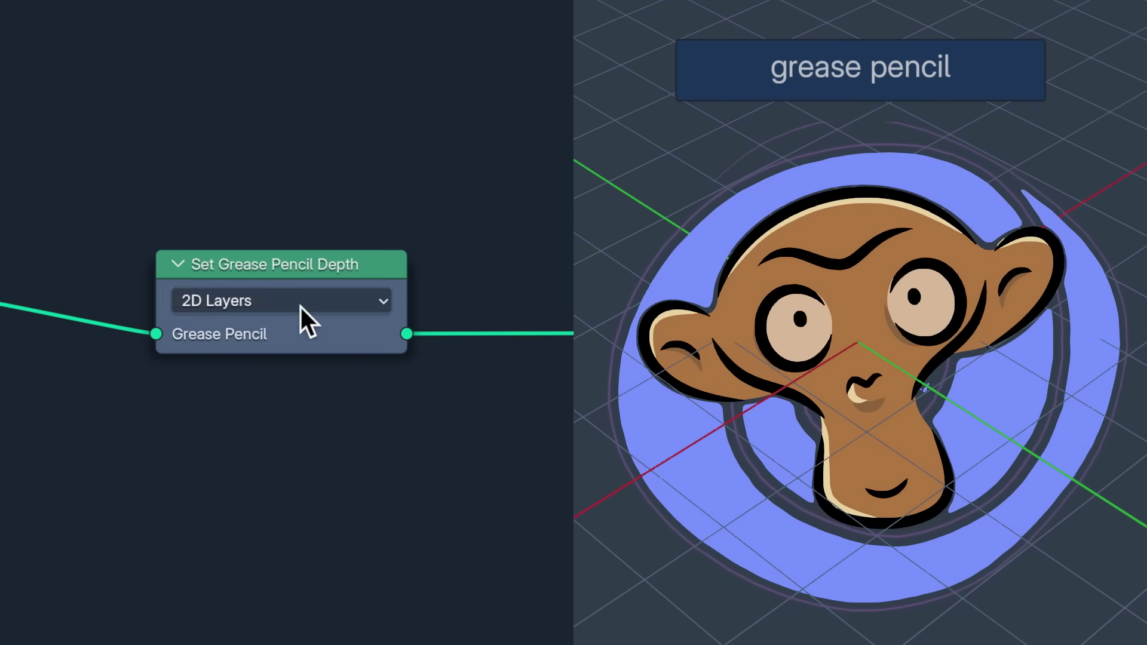
click(300, 307)
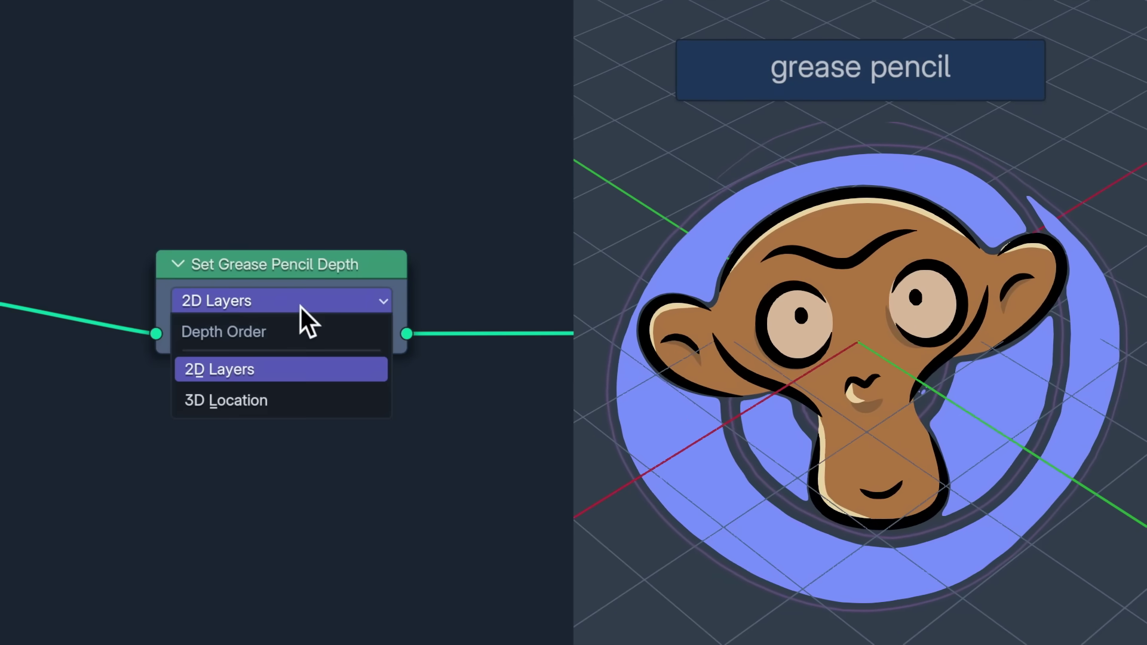
click(307, 400)
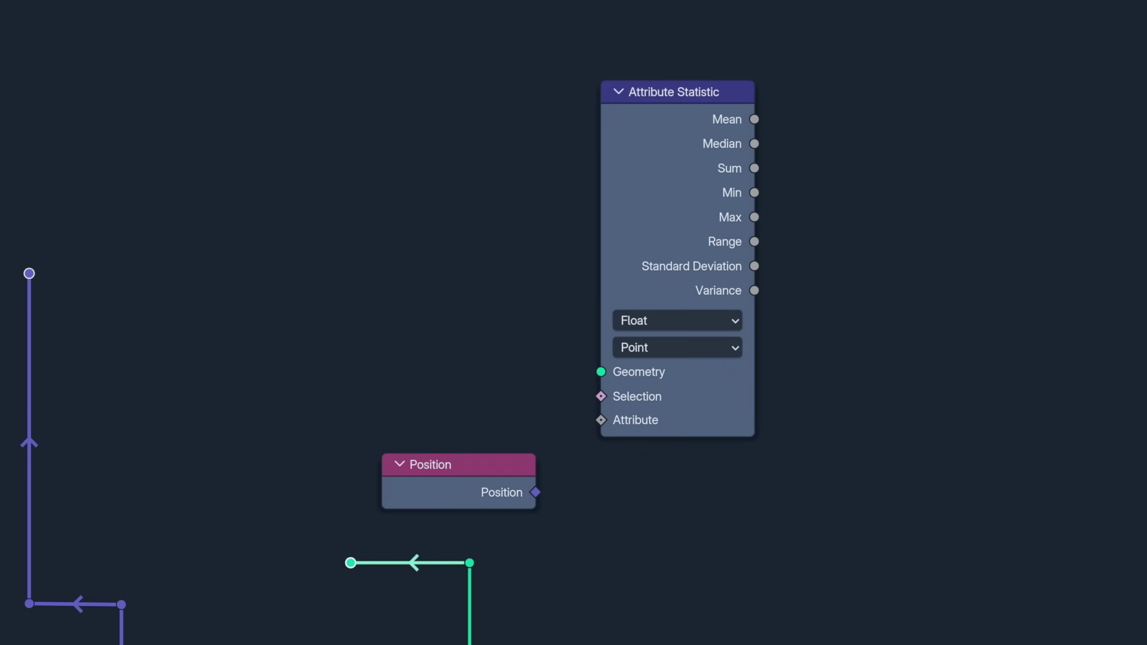
Step: Change the Data Type from Float to Vector on each of the four statistic nodes
click(675, 326)
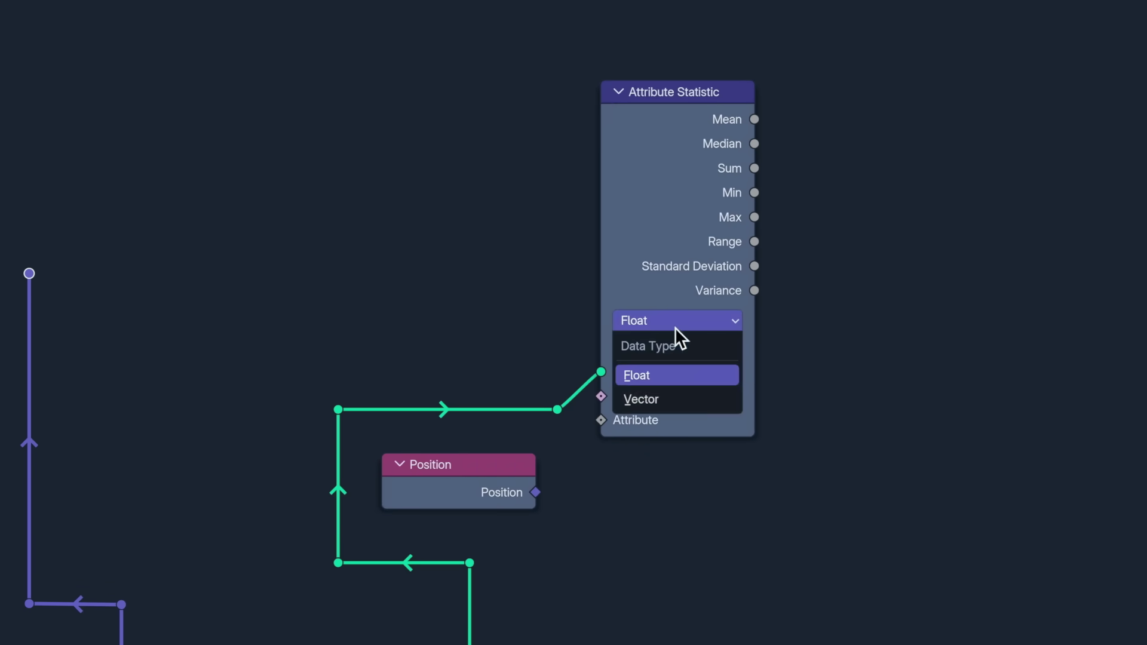
click(678, 396)
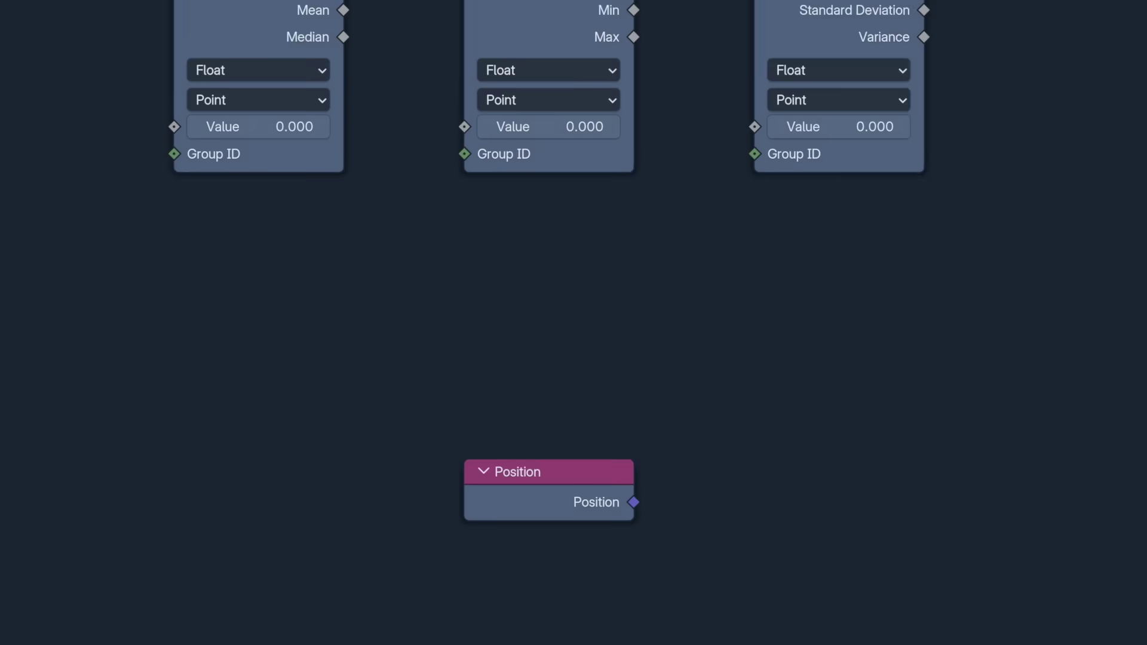
click(288, 203)
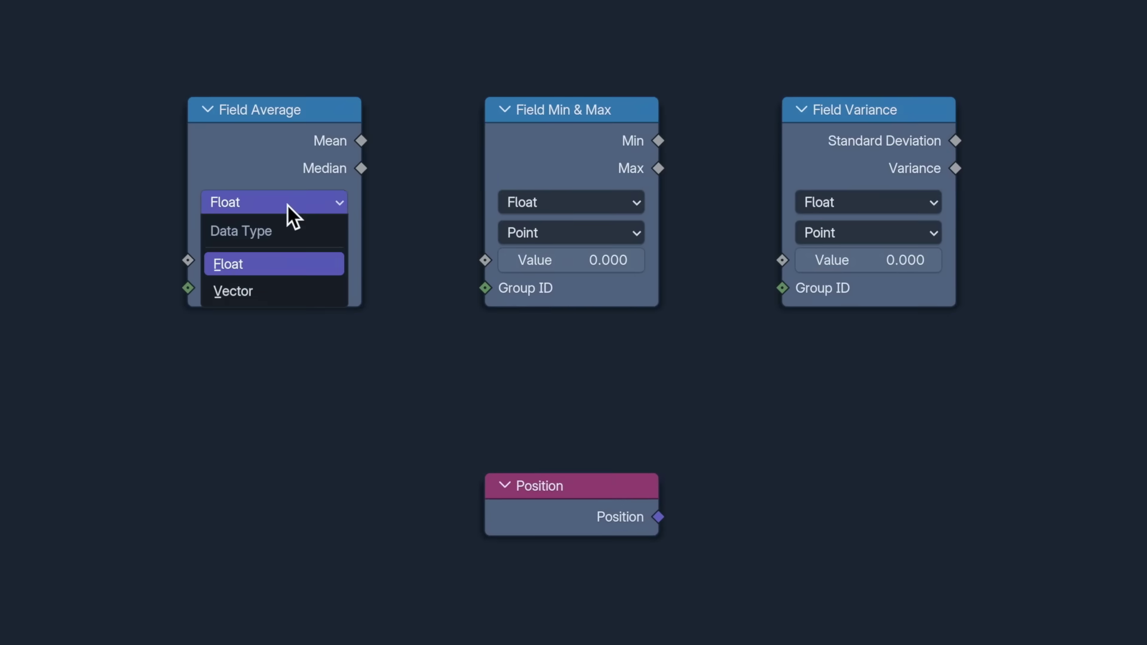
click(286, 284)
click(574, 204)
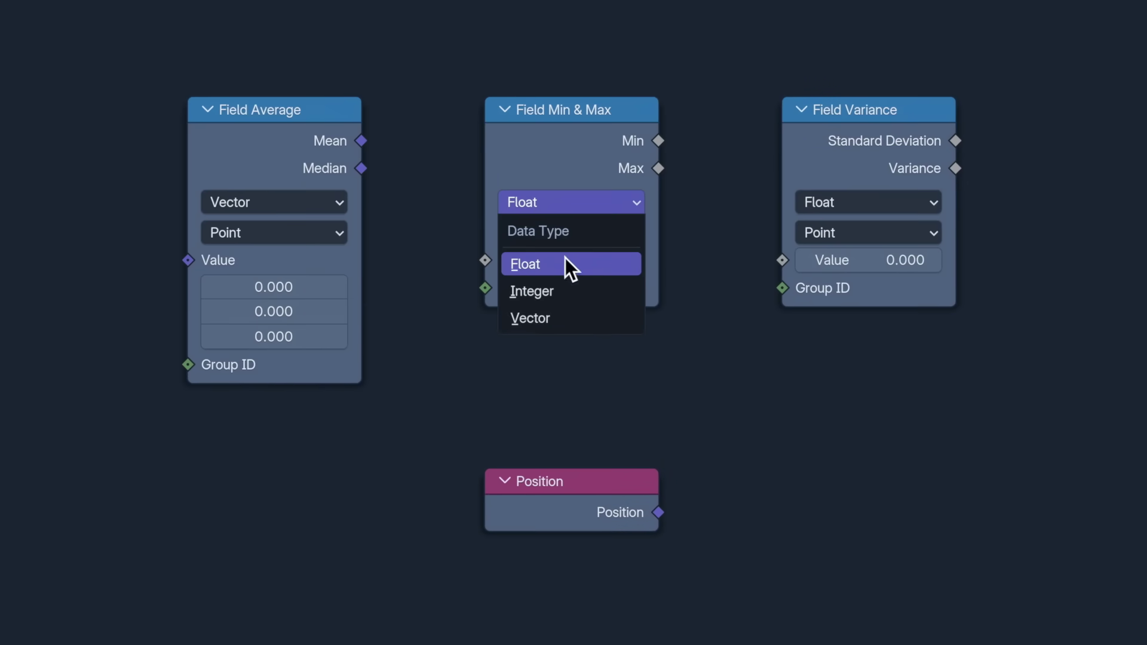
click(572, 312)
click(863, 203)
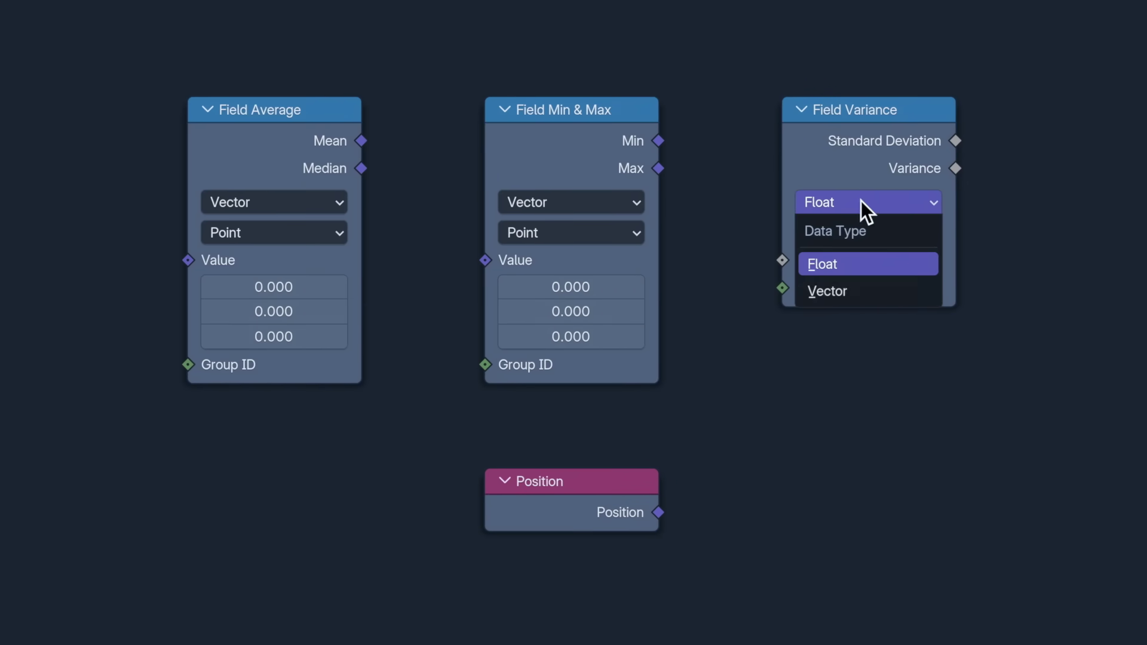
click(855, 290)
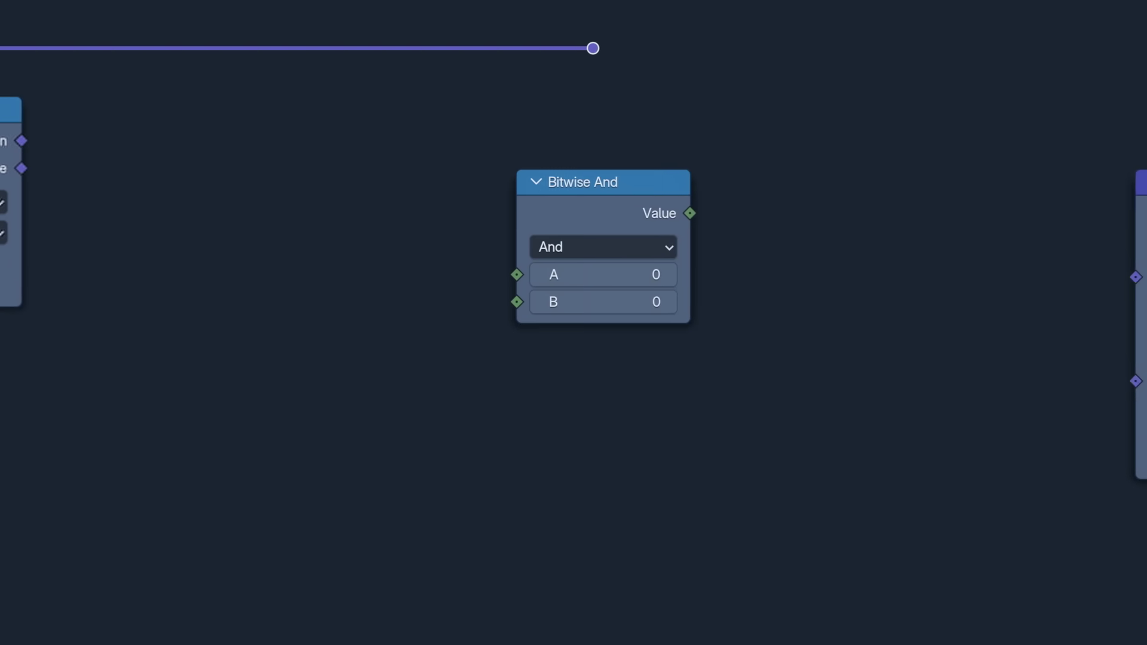
Step: Display the Bitwise And operation list, then the Vector Math node's operation list
click(261, 251)
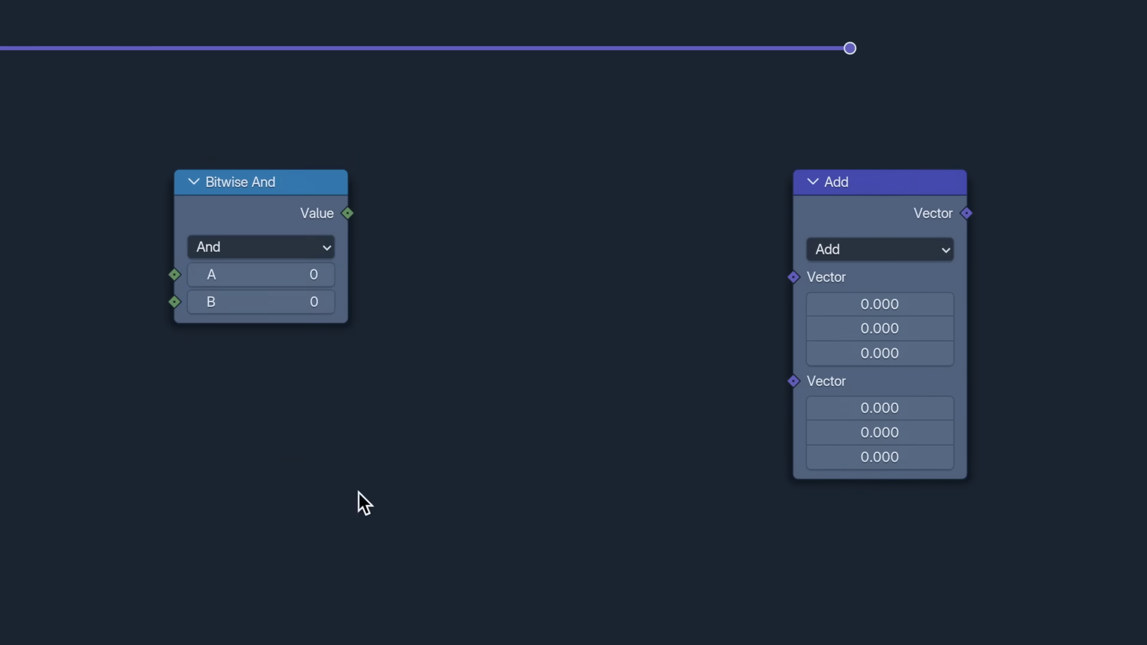
click(900, 256)
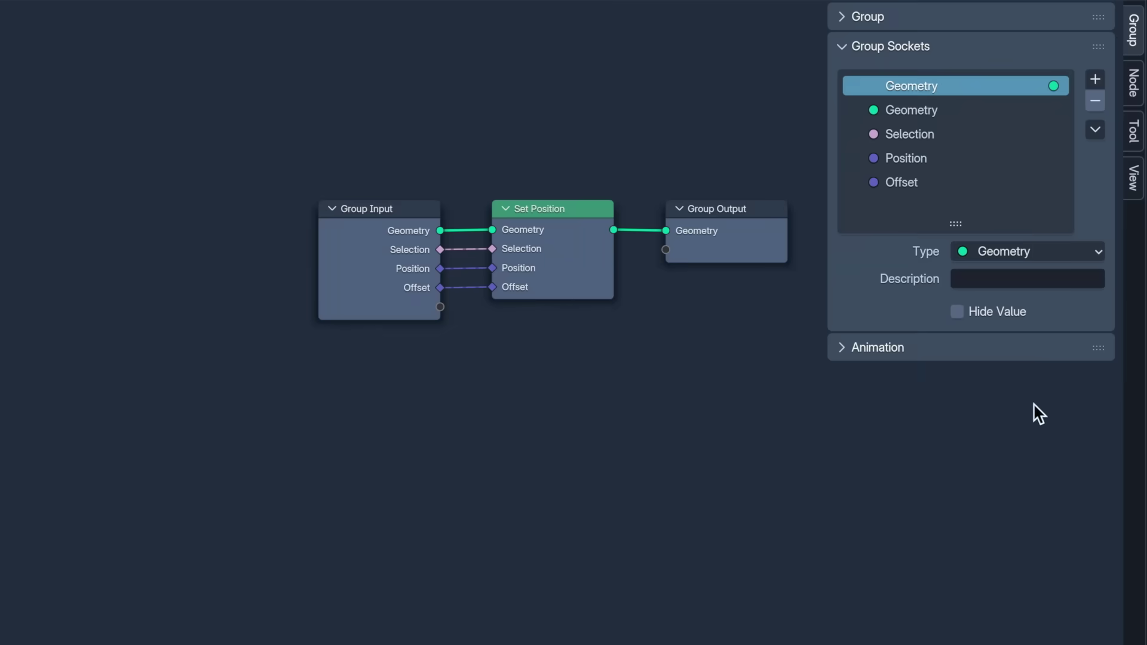
Step: Select the group's Position input and review its Default Input choices, keeping Position
click(1029, 158)
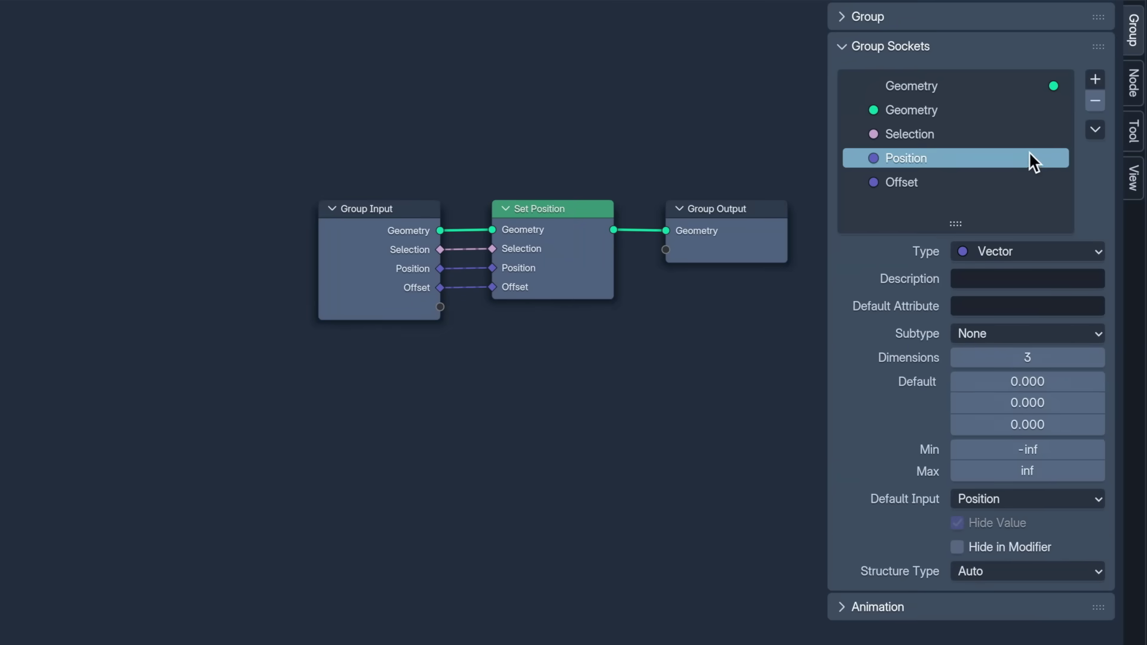
click(1079, 499)
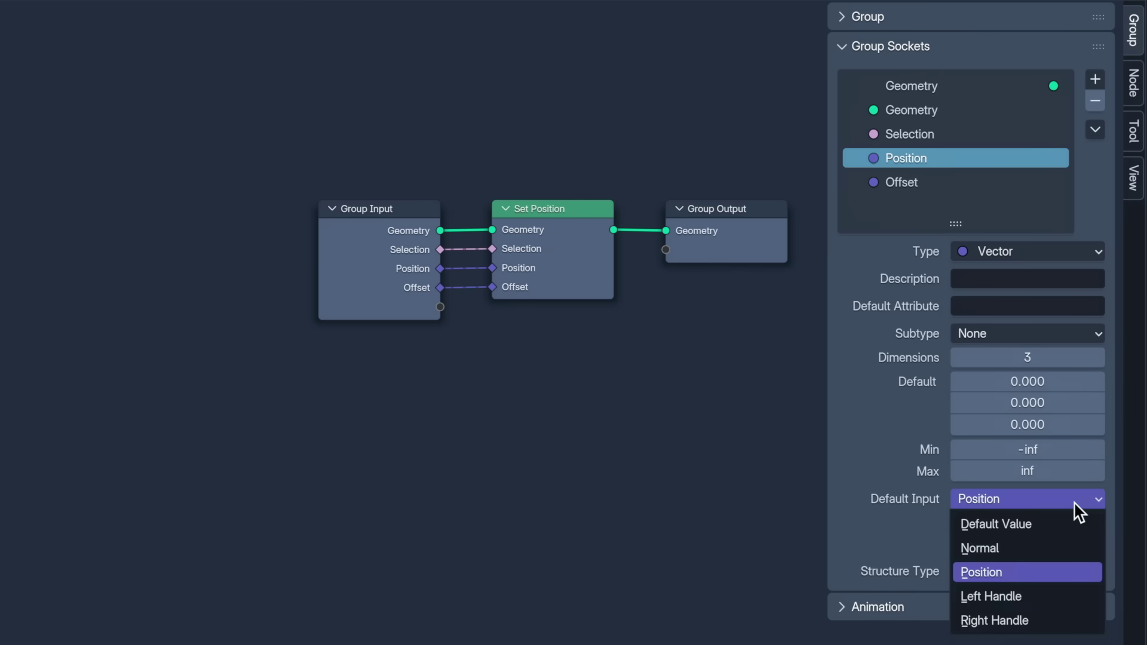
Step: Keep Position as the default, then add a Menu-type group input named 'Choices'
click(1074, 501)
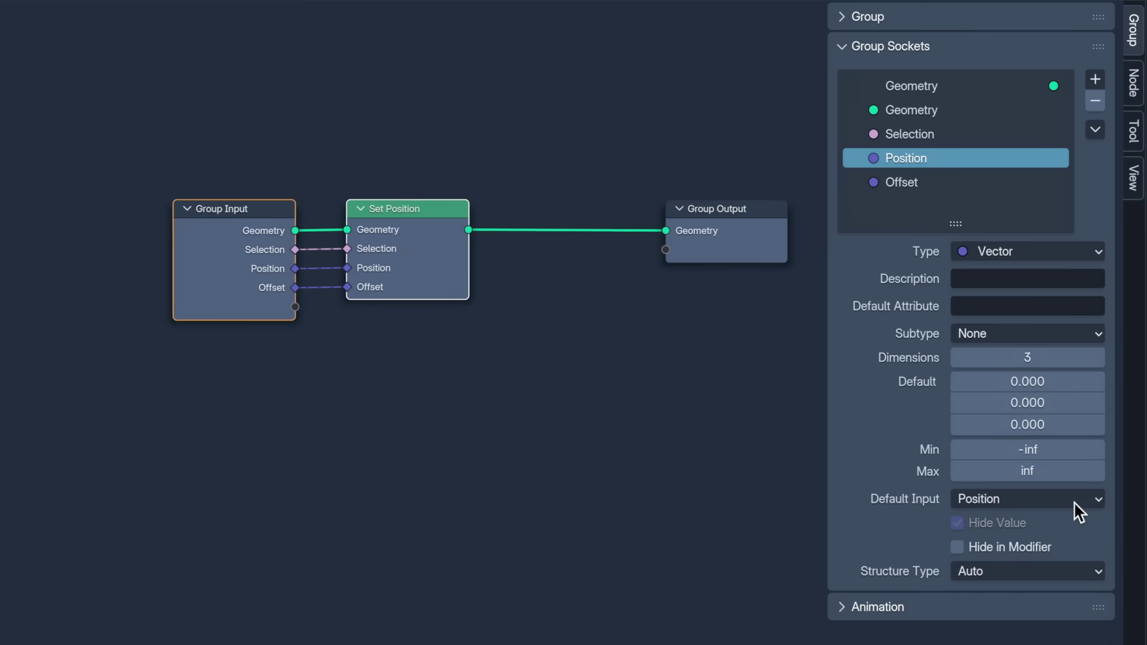
click(1095, 79)
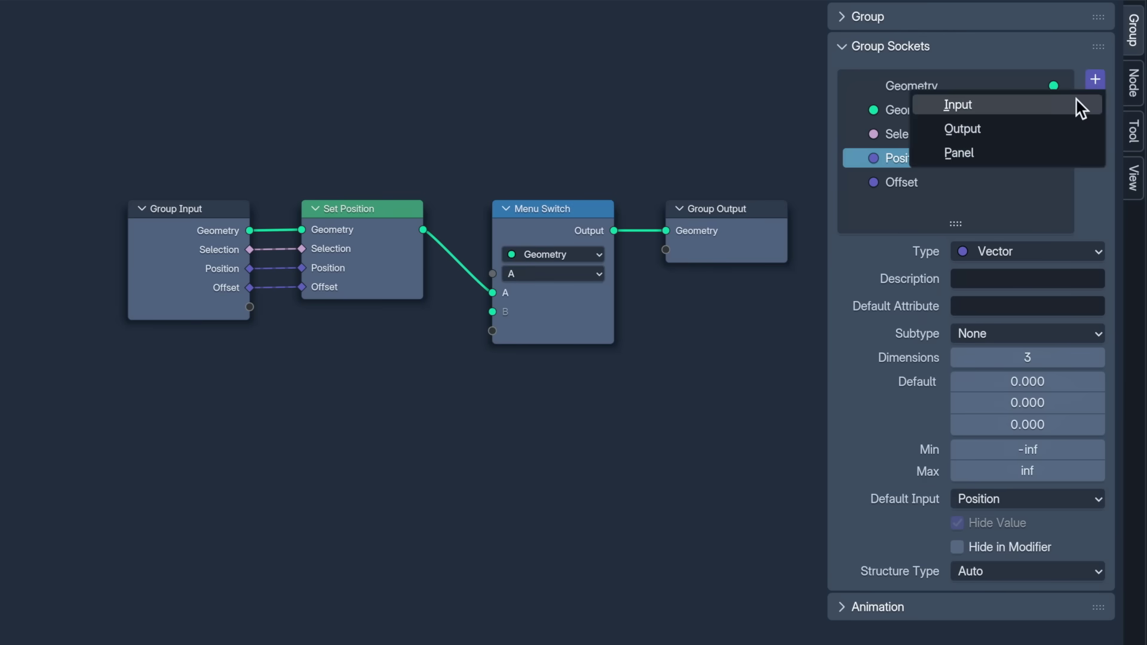
click(1081, 107)
click(1094, 251)
click(1015, 472)
double_click(970, 182)
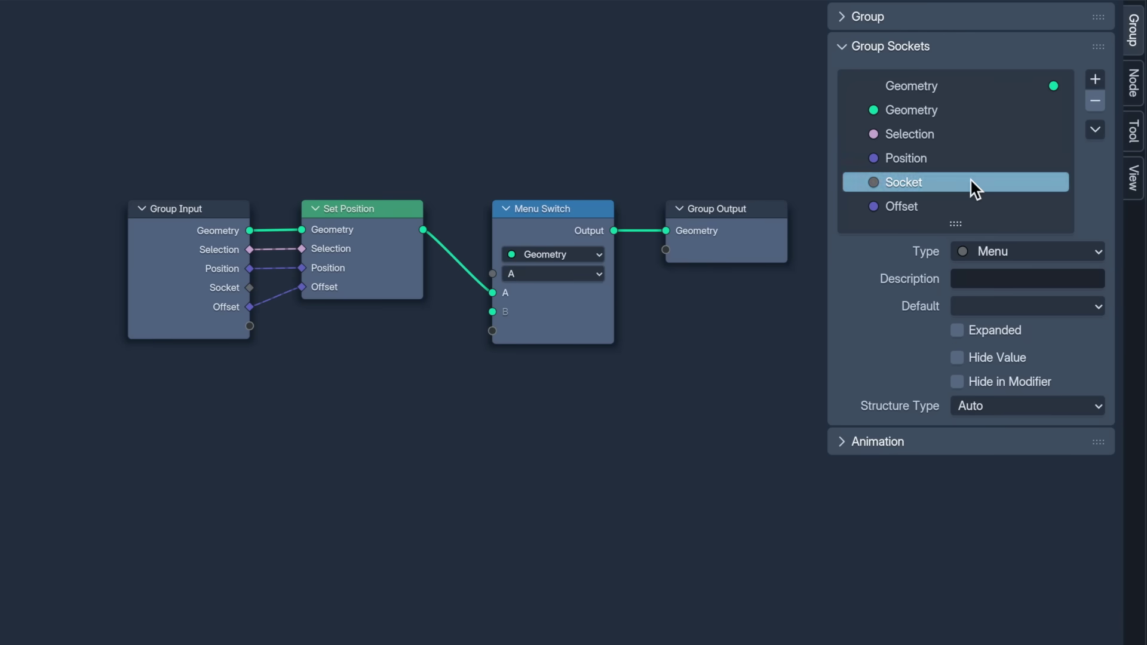
text(Choices)
key(Return)
Step: Move Choices to the top, link it to the Menu Switch's menu, and set the group node to B
drag(969, 182, 967, 113)
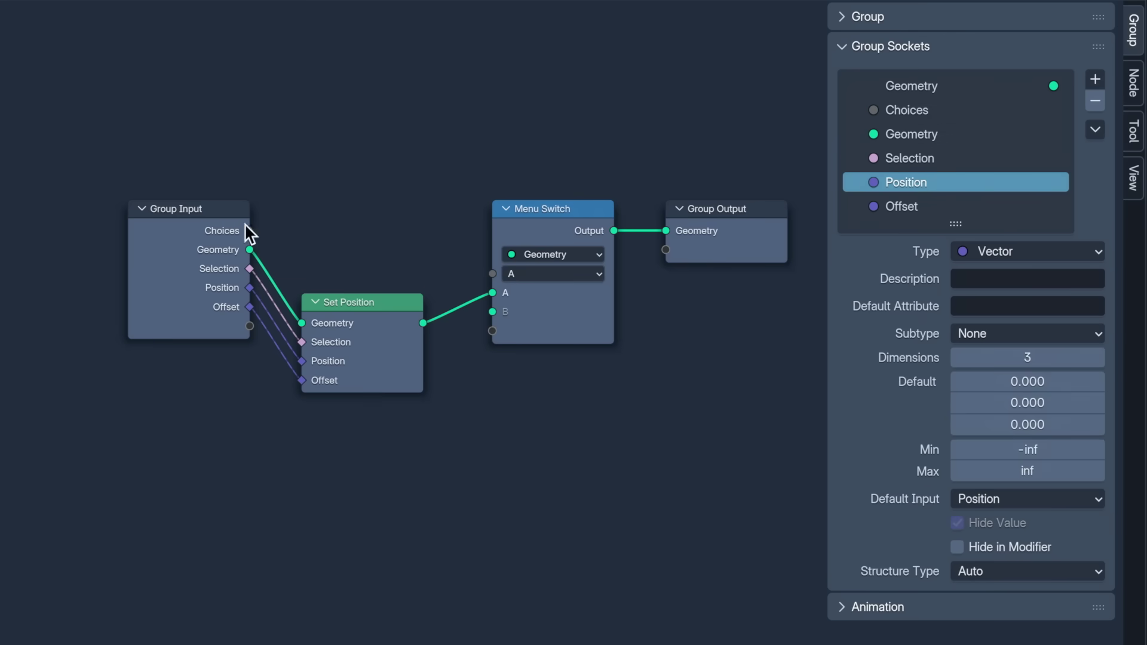
drag(247, 228, 492, 274)
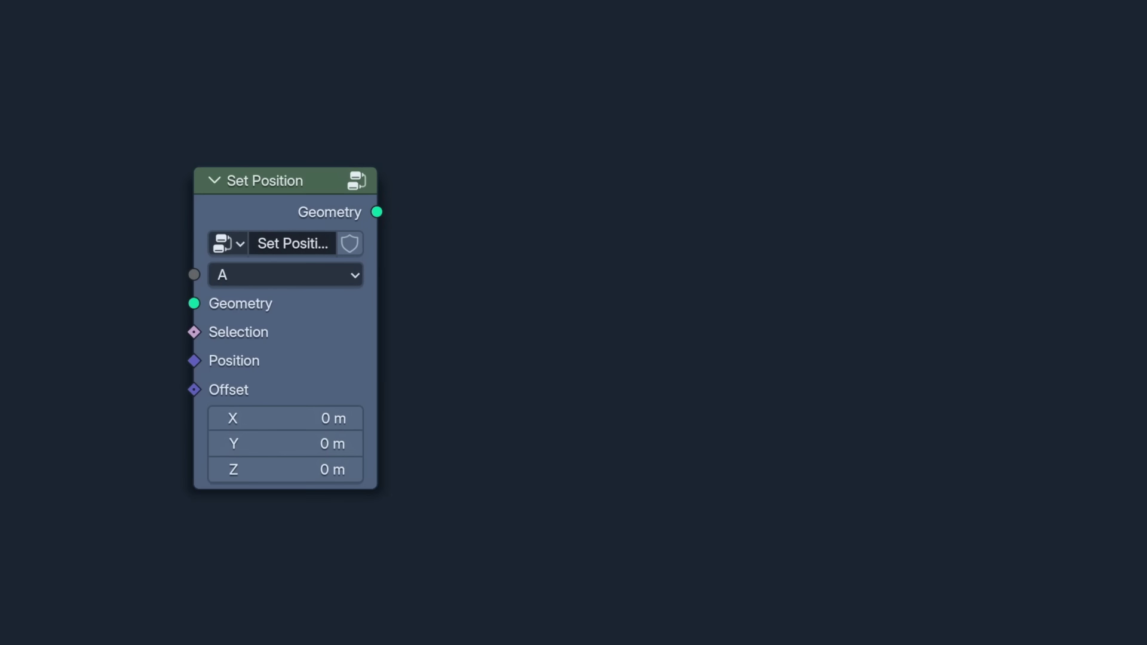
click(314, 281)
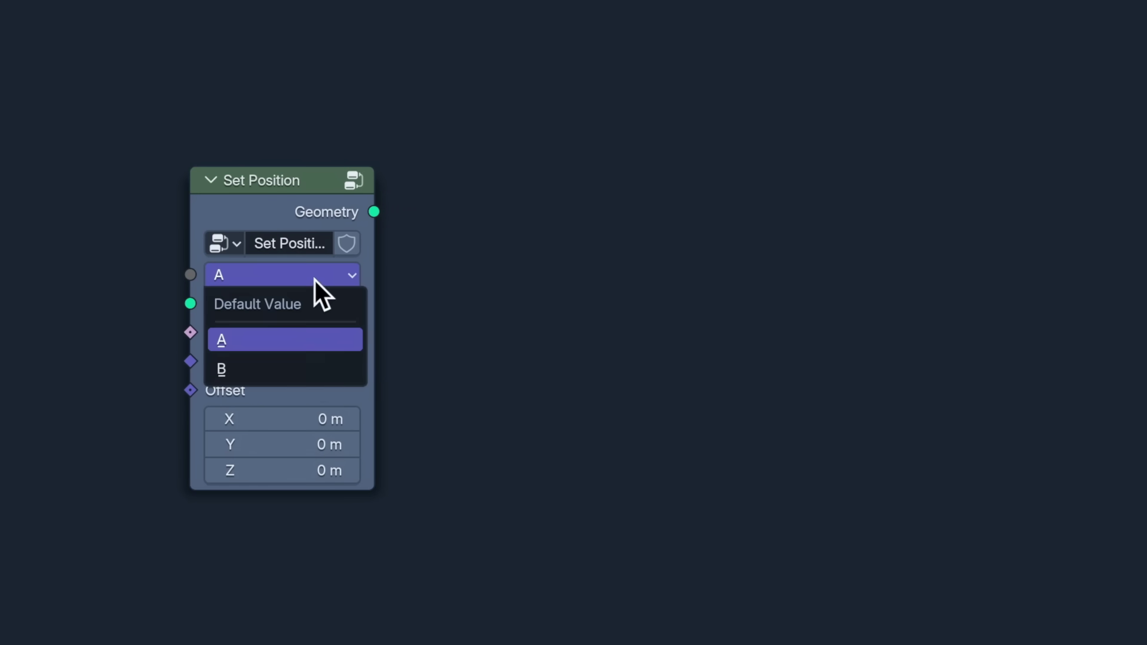
click(313, 365)
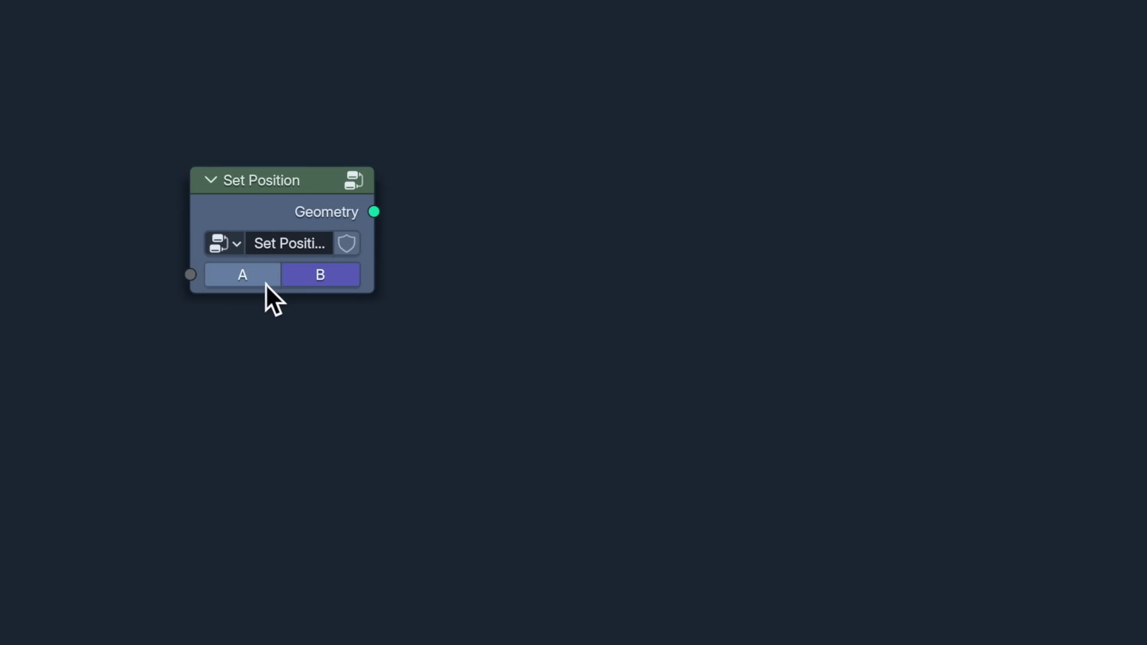
Step: Toggle the node's menu between A and B, ending on A
click(266, 284)
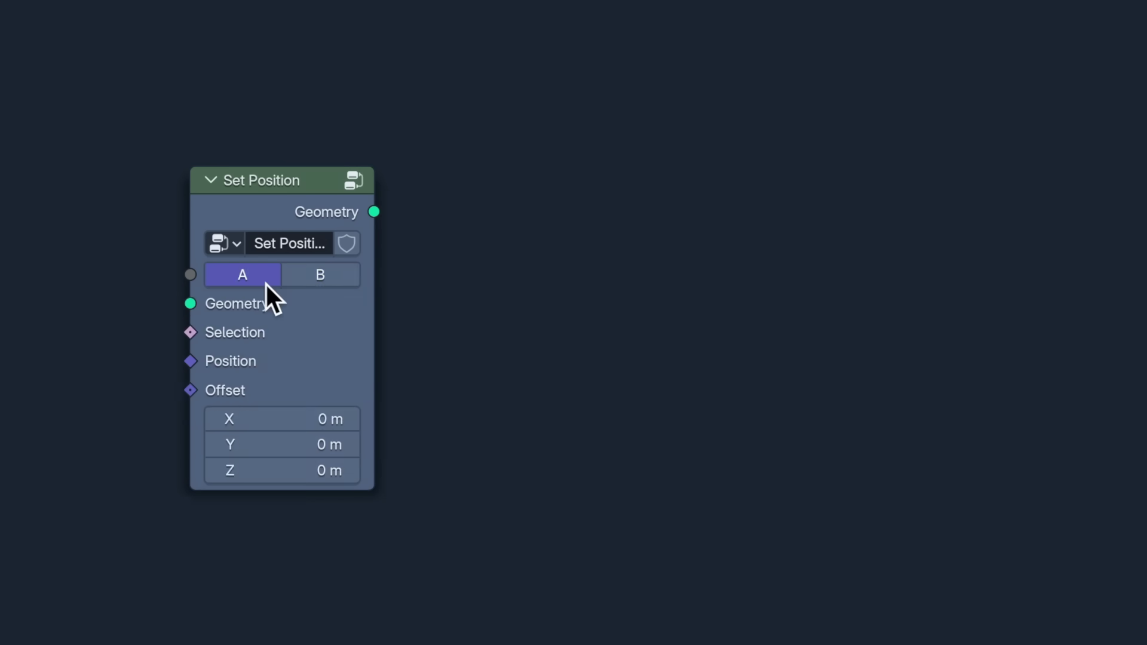
click(300, 282)
click(264, 285)
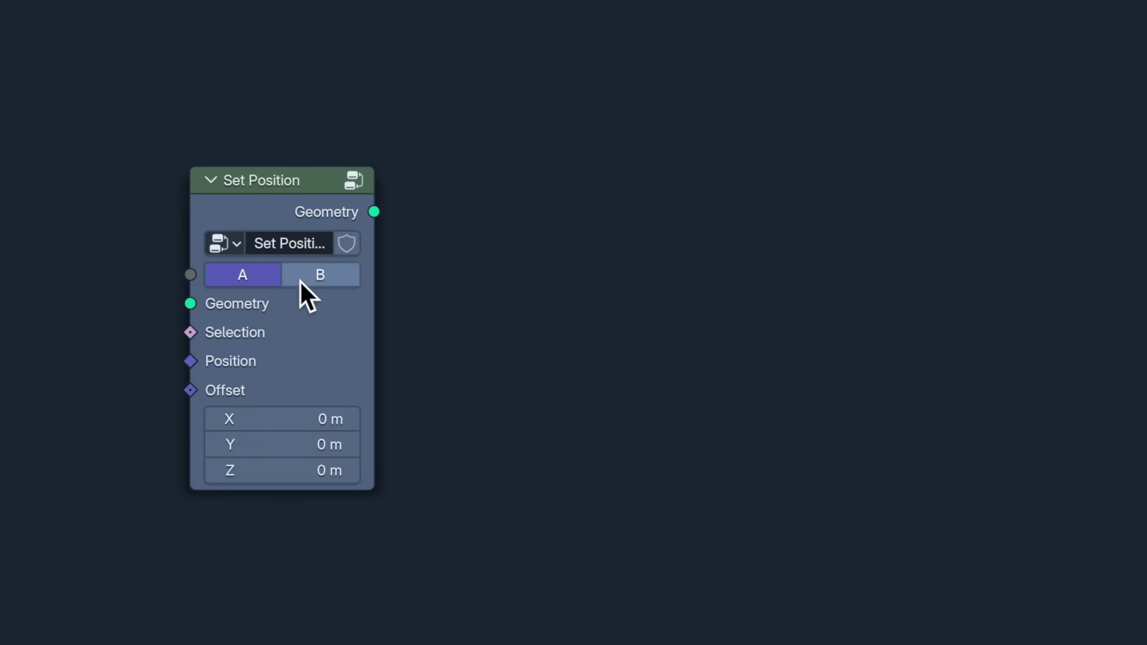
click(300, 282)
click(267, 281)
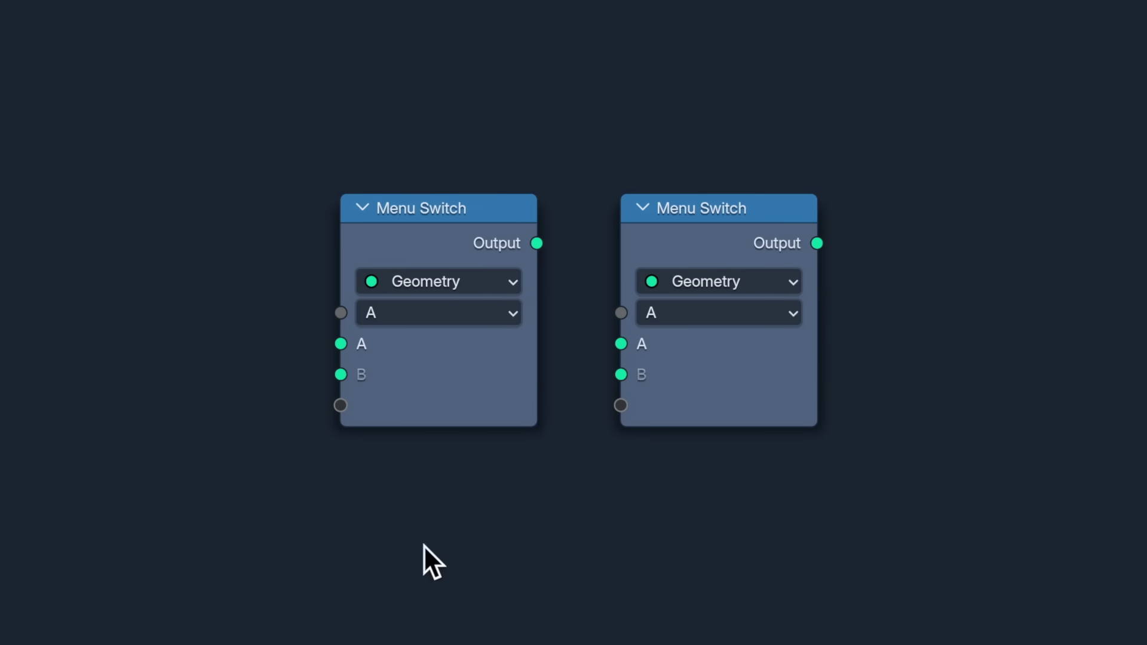
Step: Make the left Menu Switch a Menu type and chain the Menu Switches into the middle node's Menu and B inputs
click(474, 286)
click(487, 568)
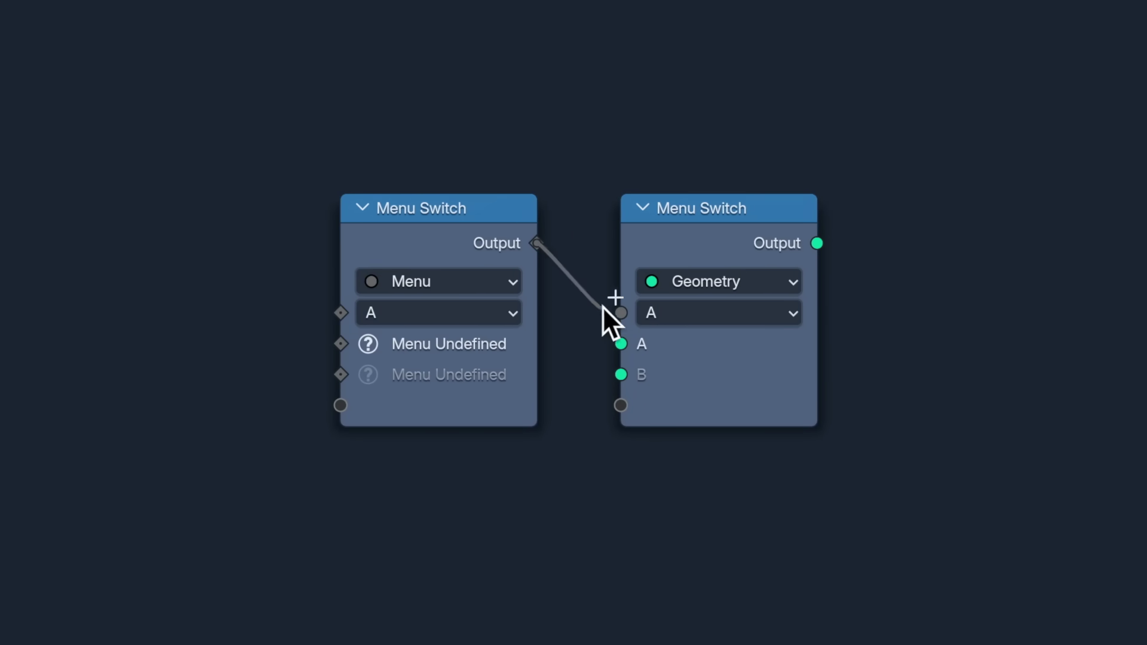
drag(602, 306, 620, 312)
drag(326, 23, 496, 315)
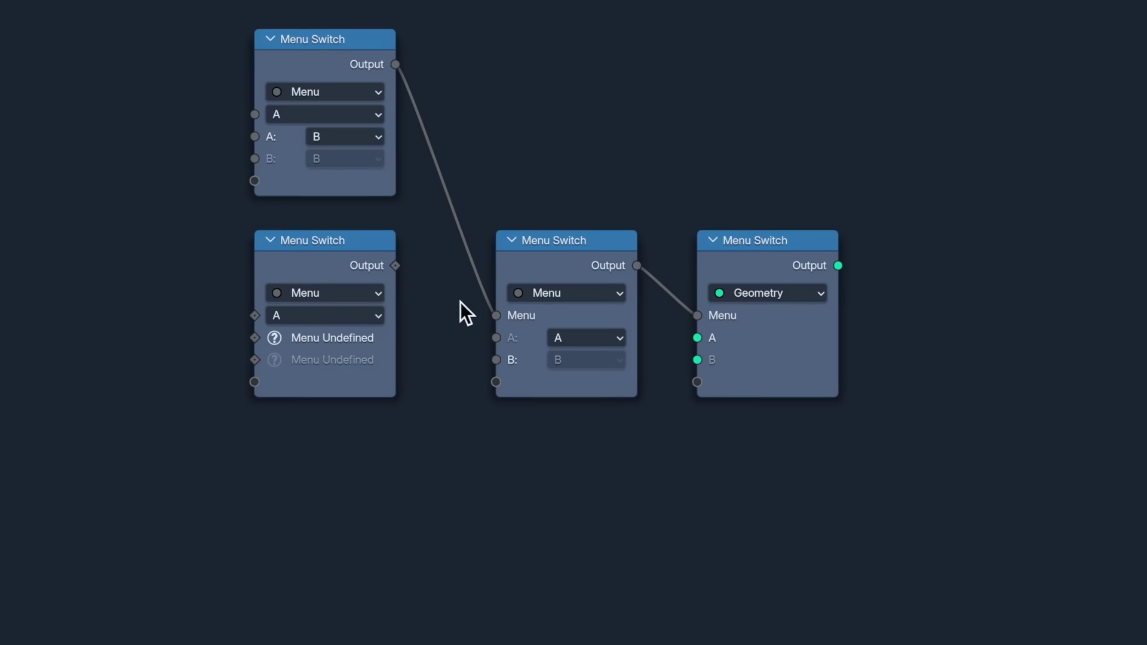
drag(396, 466, 495, 364)
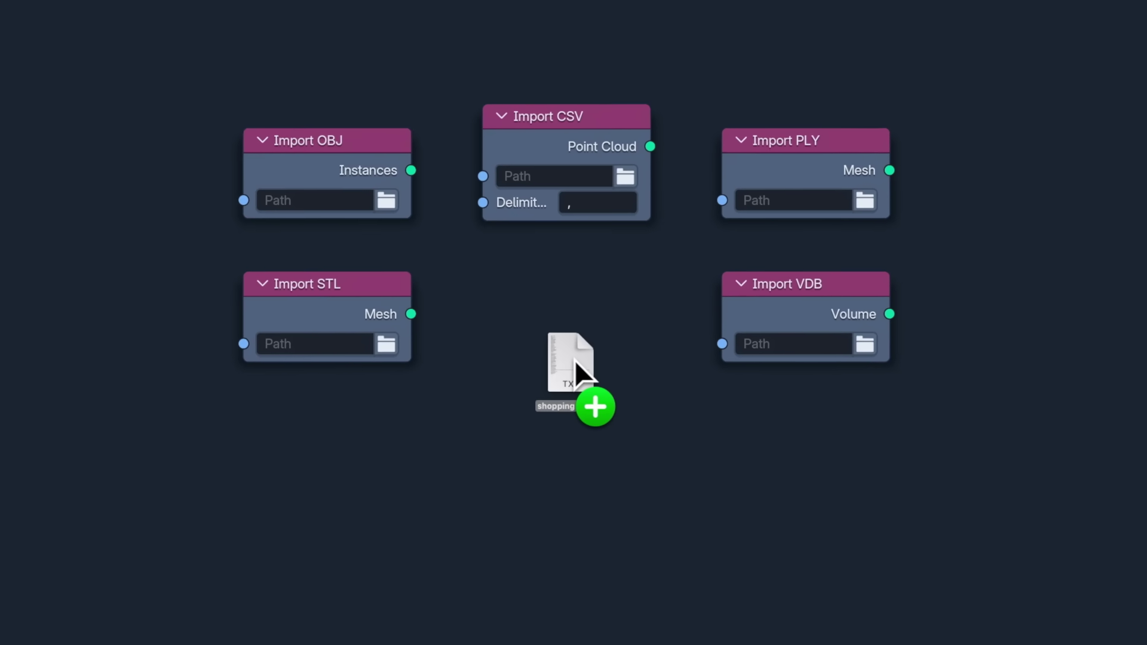
Step: Drop shopping list.txt into the node editor as an Import Text node
drag(575, 360, 567, 294)
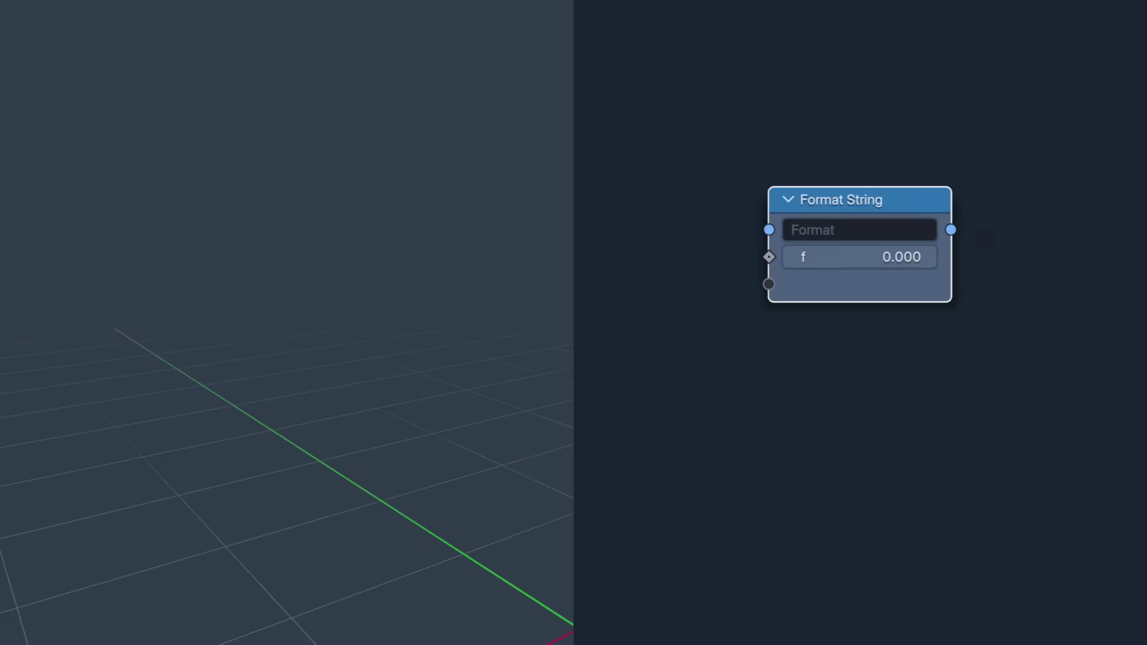
Step: Enter the path '/harryDrive/bouncingBall{:####}' in Format String and send the imported ball to the Viewer
text(/harryDrive/bouncingBall{:####})
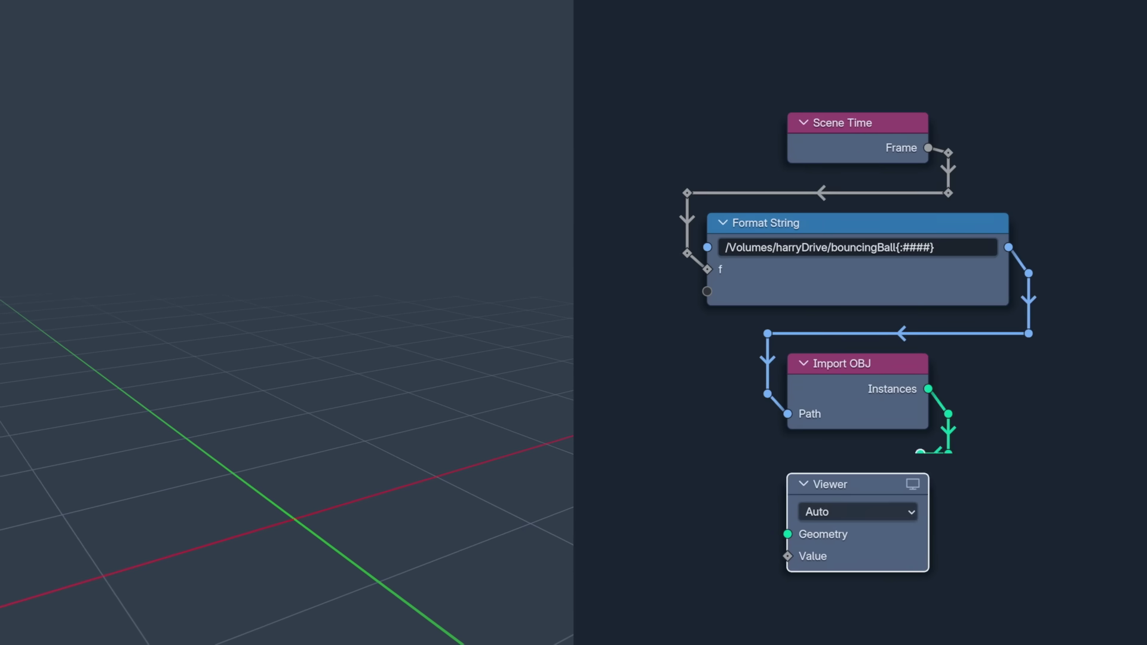
drag(772, 501, 788, 534)
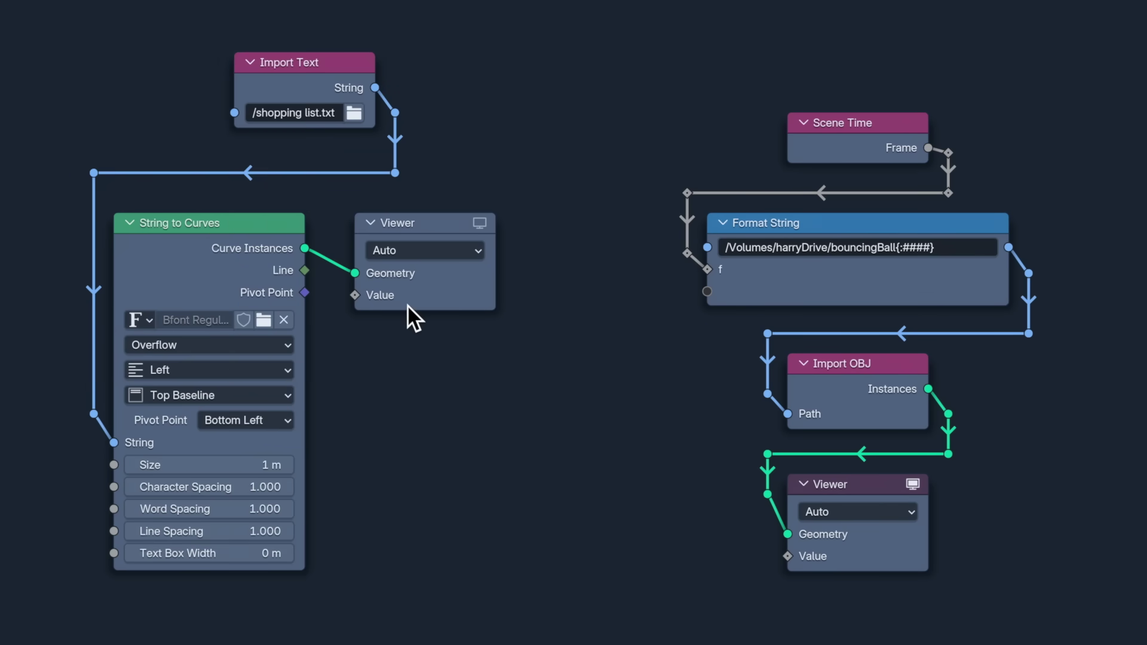
Step: Assign viewer shortcut 1 to the left Viewer and shortcut 2 to the right Viewer
click(407, 307)
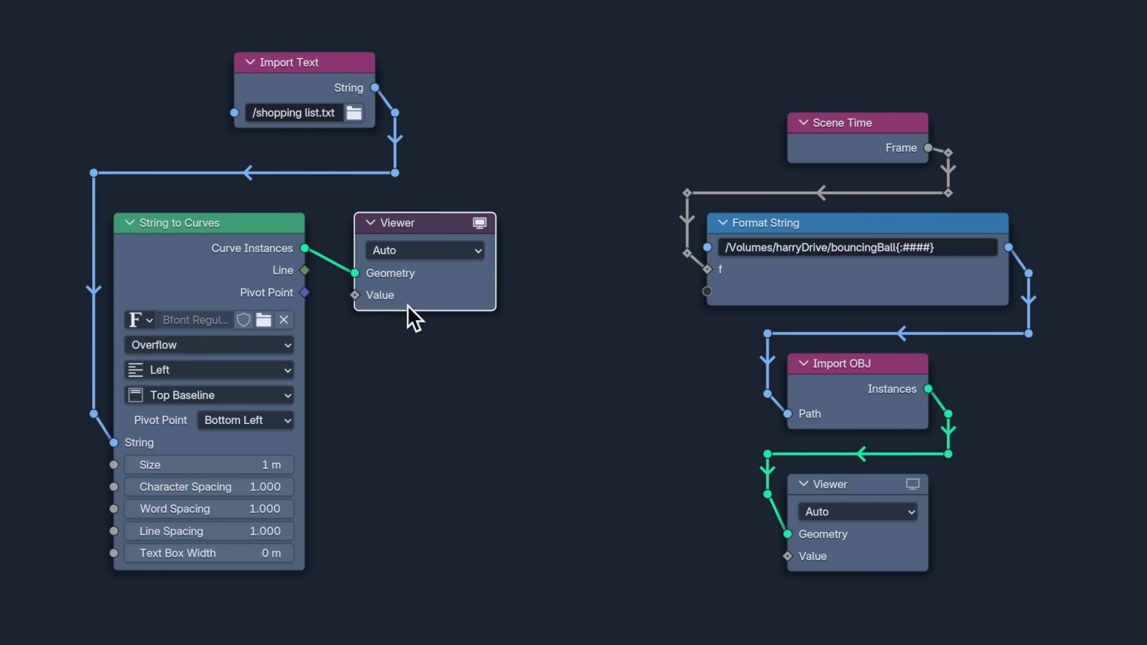
key(ctrl+1)
click(854, 562)
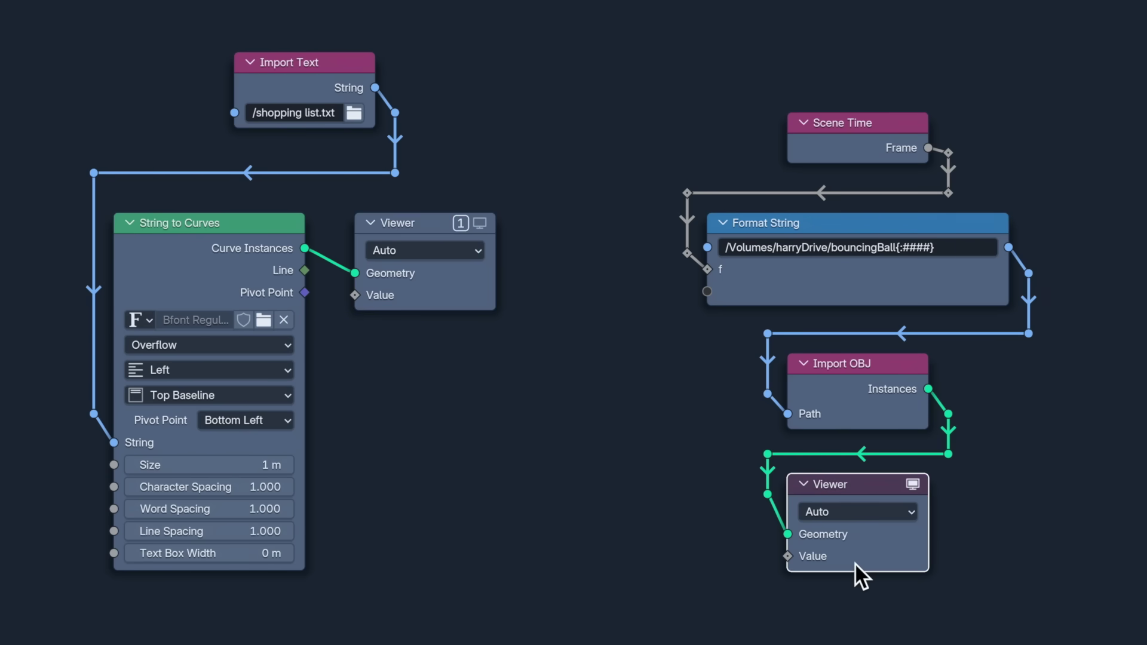
key(ctrl+2)
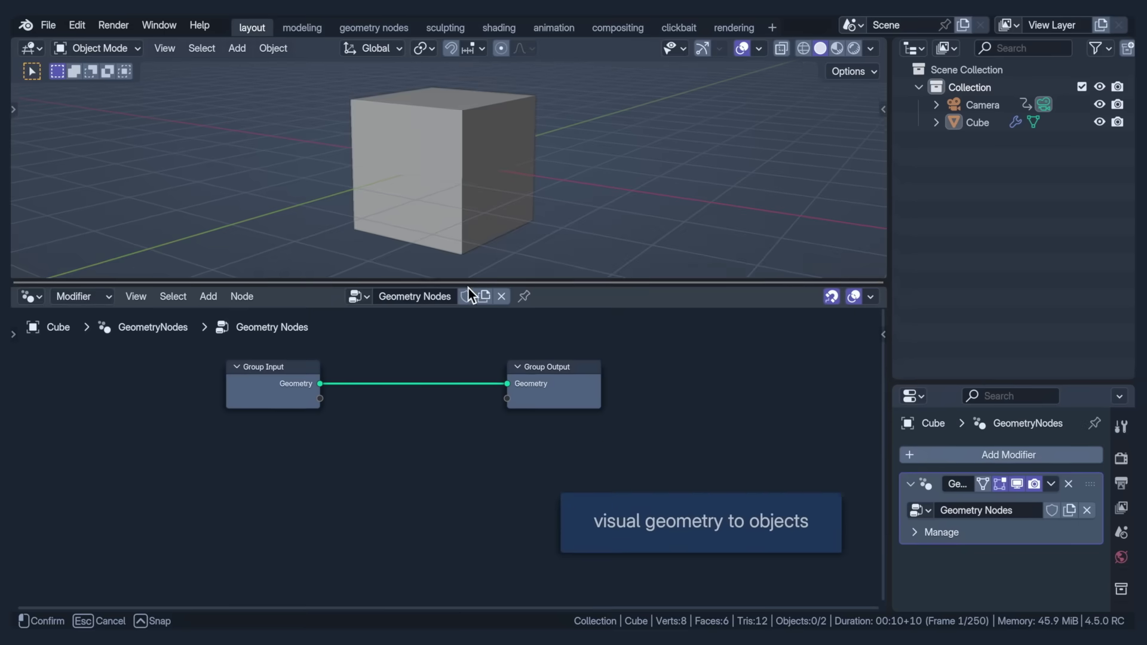
Step: Set the Curve Circle radius to 20 m and move the node further left
drag(467, 287, 463, 288)
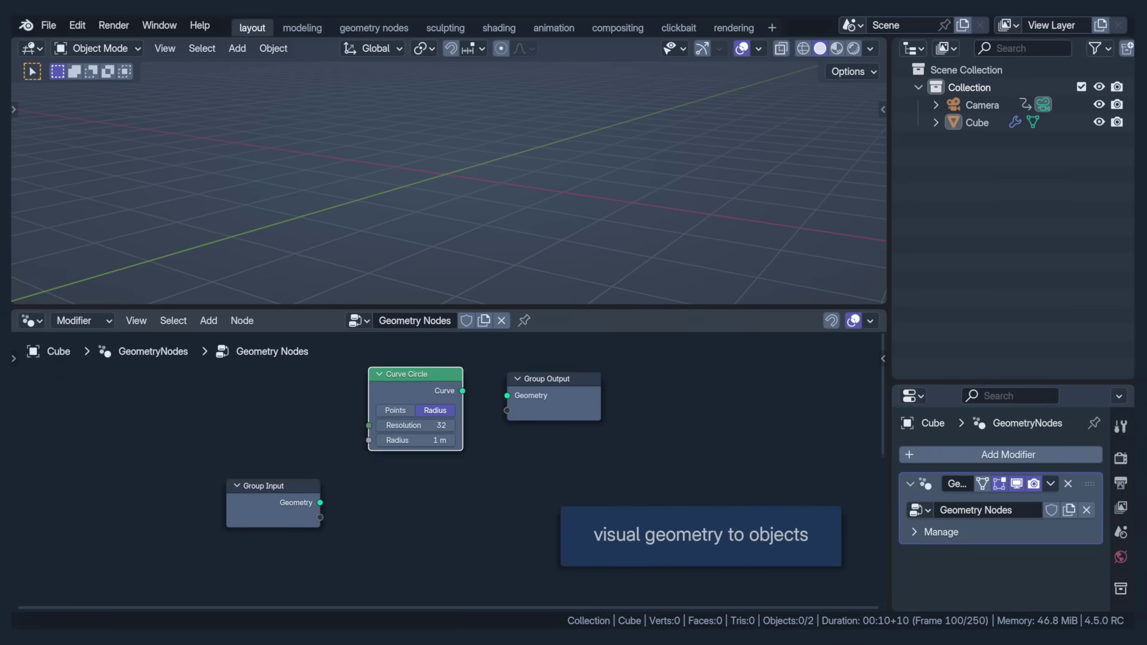
drag(436, 446, 436, 447)
drag(412, 379, 270, 379)
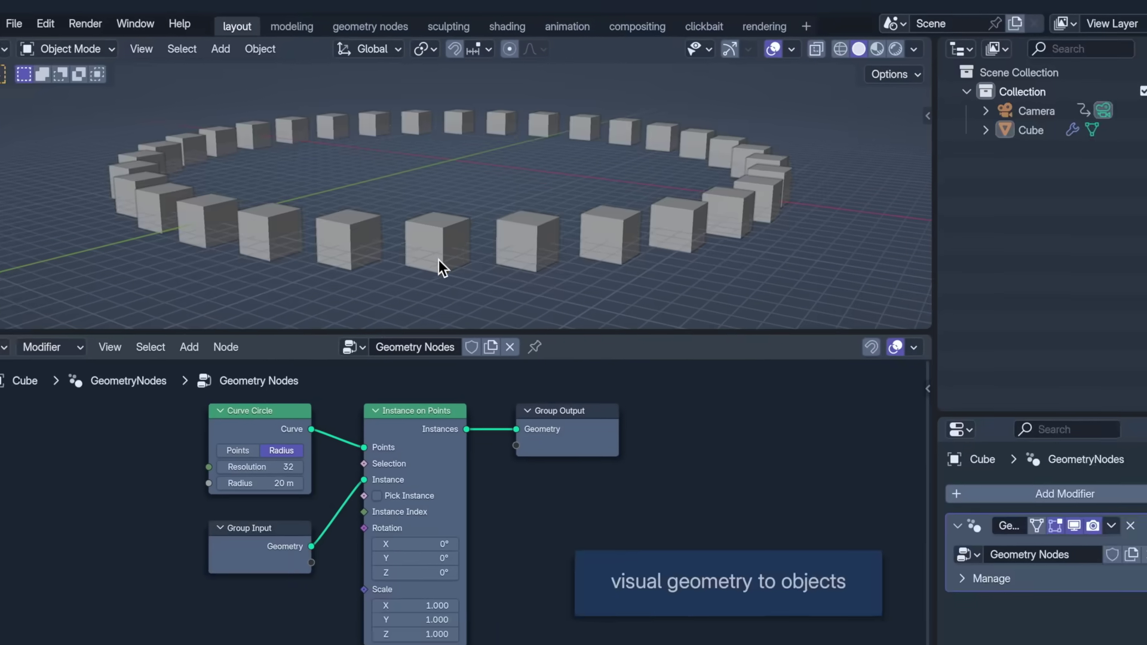
Step: Turn the Cube's instances into separate objects with Visual Geometry to Objects, then hide the original Cube
click(438, 259)
click(272, 48)
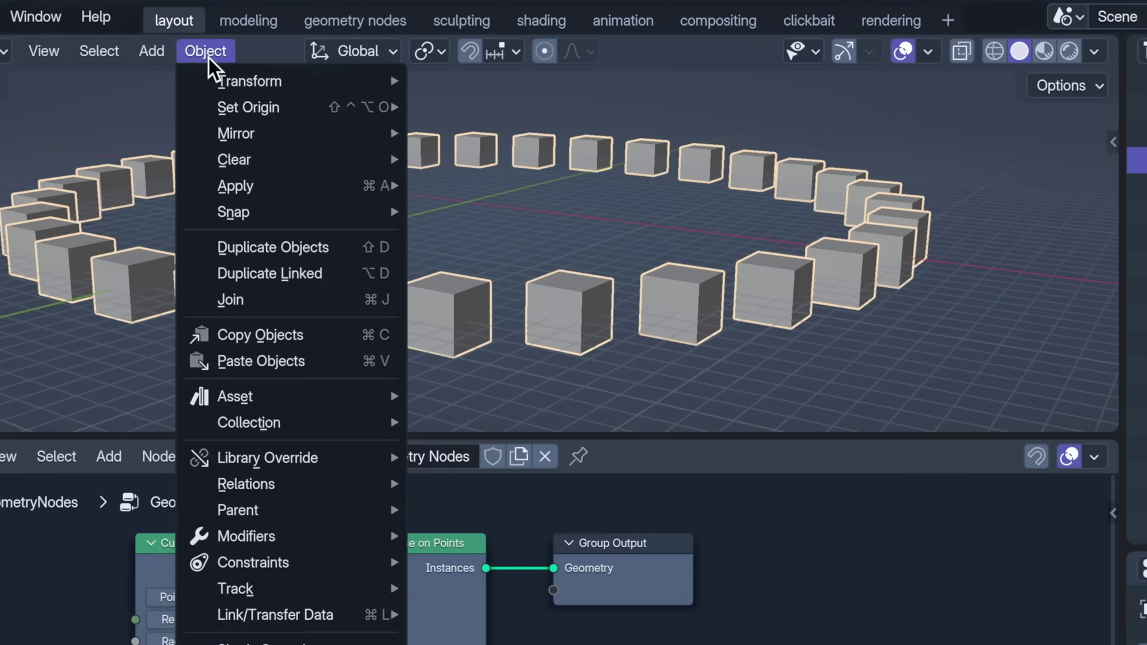
mouse_move(284, 143)
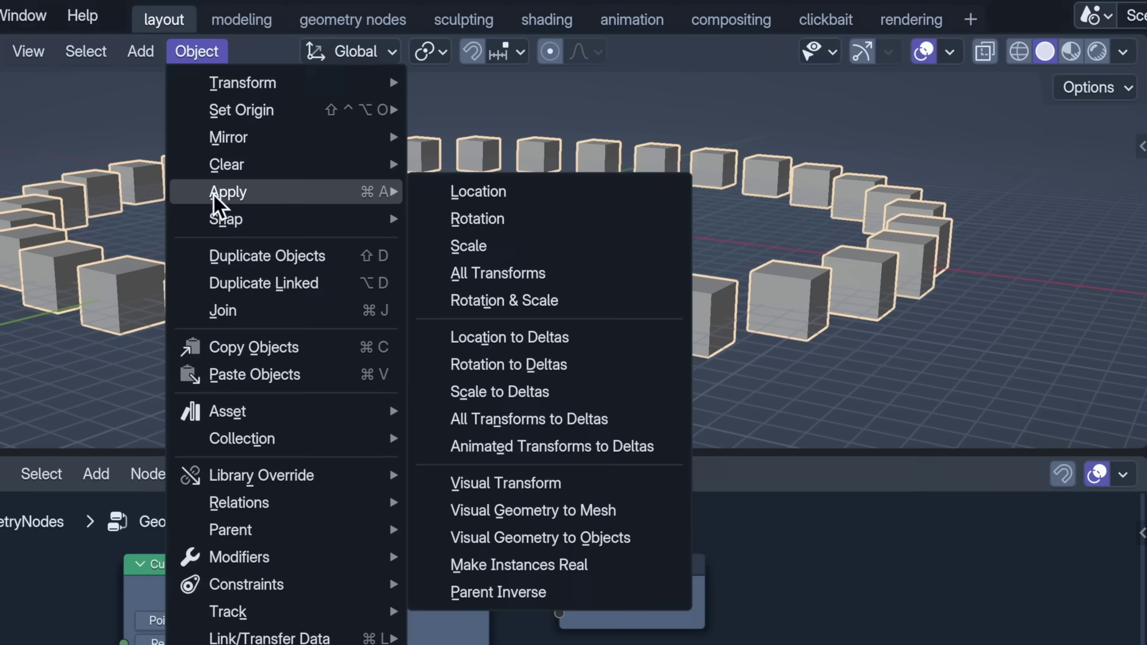
click(660, 537)
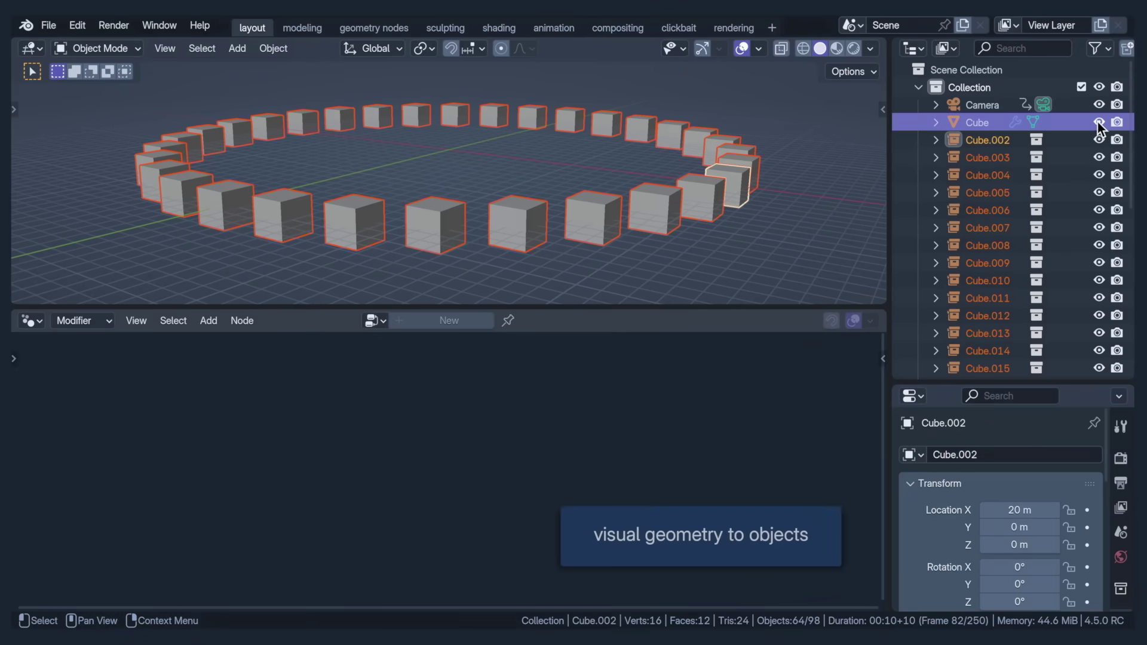
click(1098, 121)
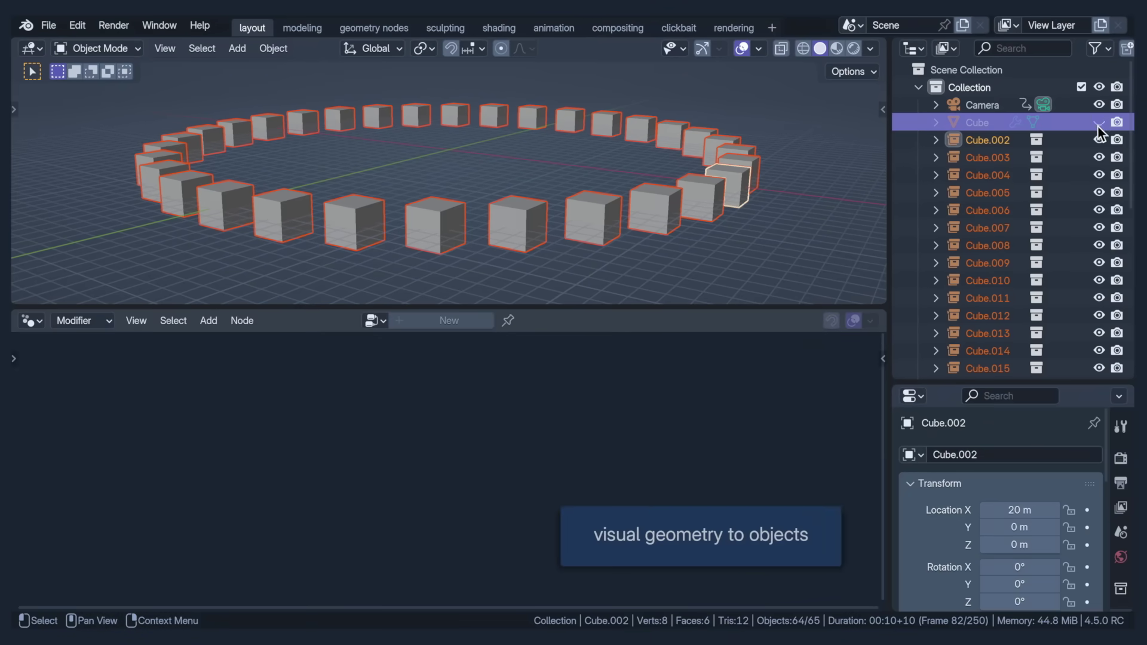
Step: Shift a front cube out of the ring and raise Cube.030 above it
click(435, 240)
drag(435, 240, 440, 232)
drag(518, 240, 517, 224)
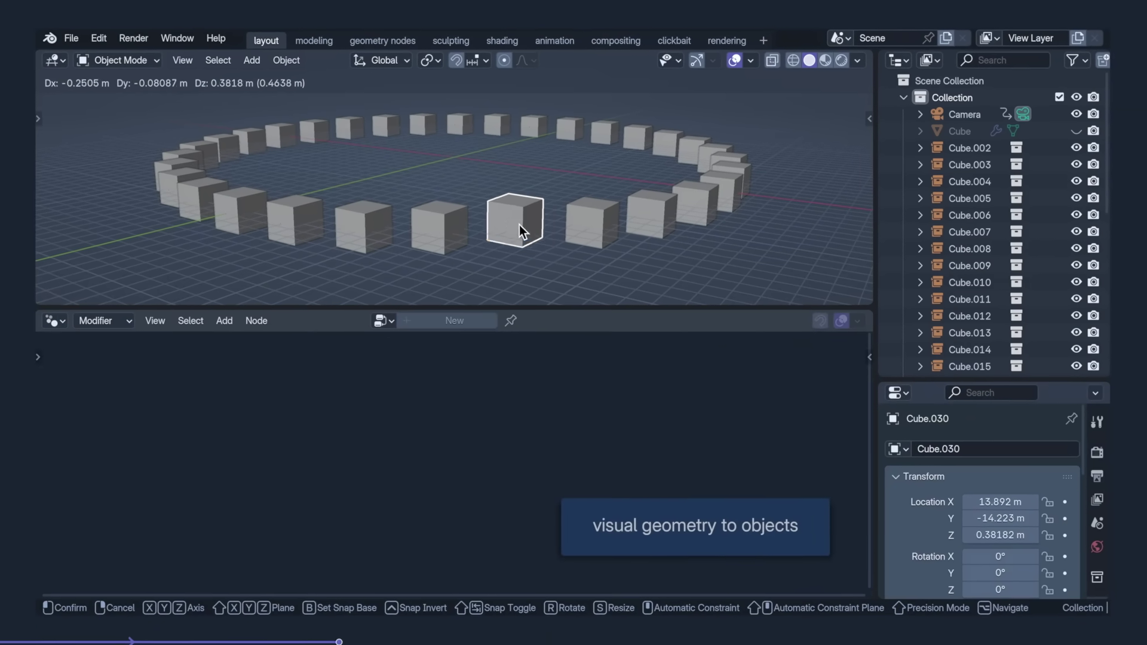
Step: Raise Cube.028 and Cube.027, move Cube.031 out of line, and shift one more cube
drag(372, 240, 371, 234)
mouse_move(293, 232)
mouse_down()
mouse_move(292, 212)
mouse_move(311, 227)
mouse_up()
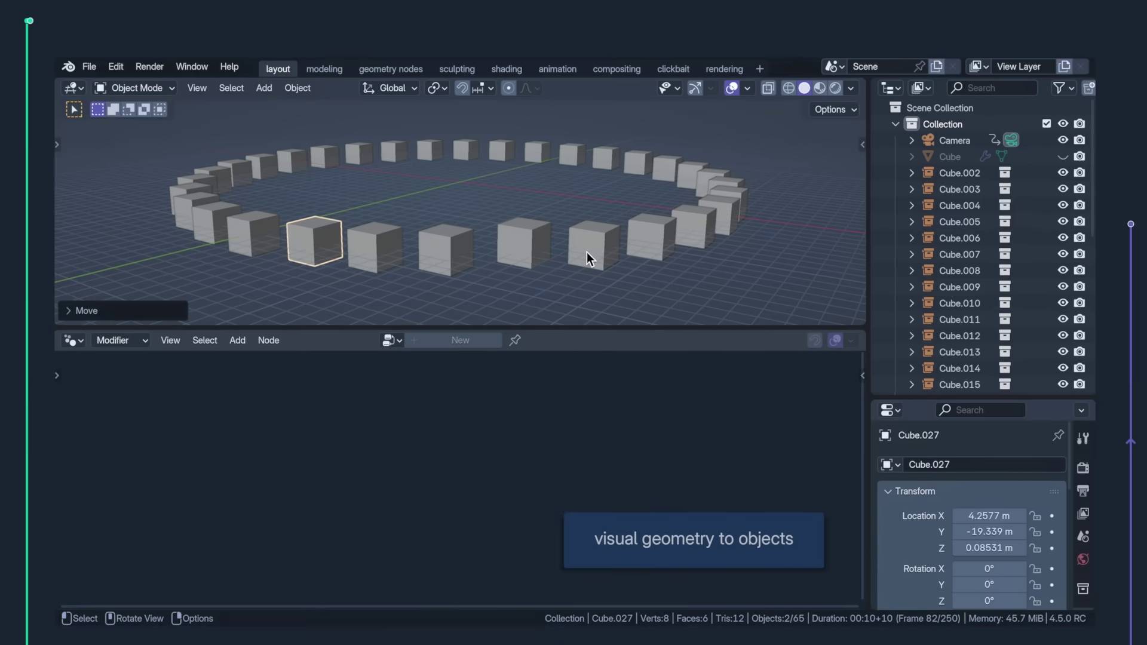
drag(588, 230, 643, 230)
drag(675, 365, 676, 359)
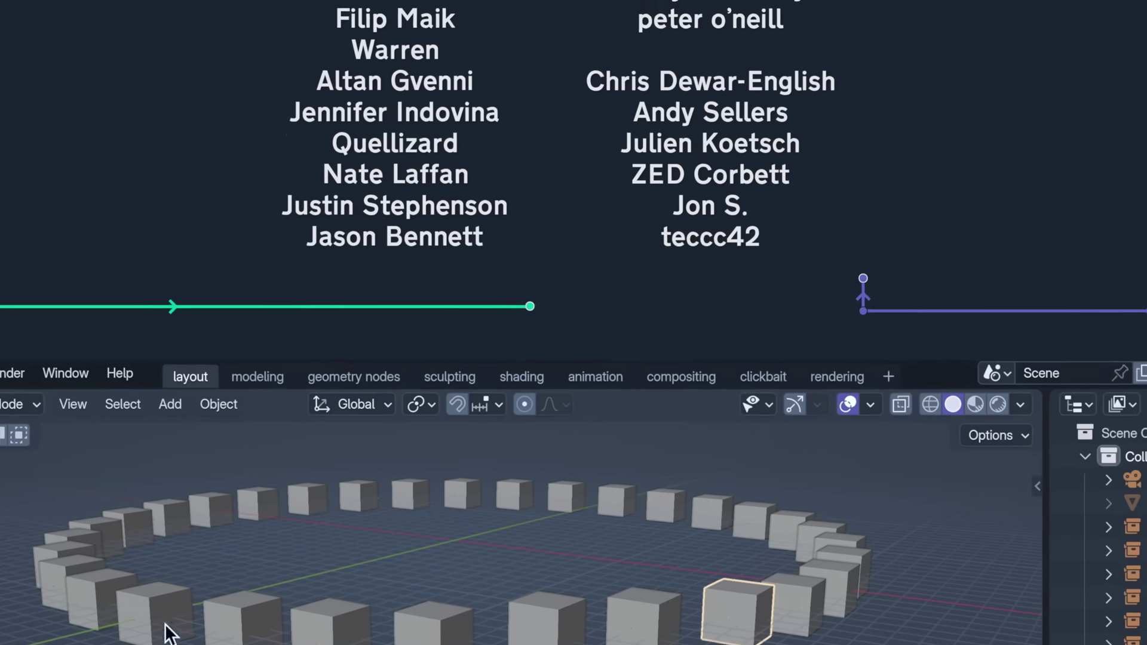